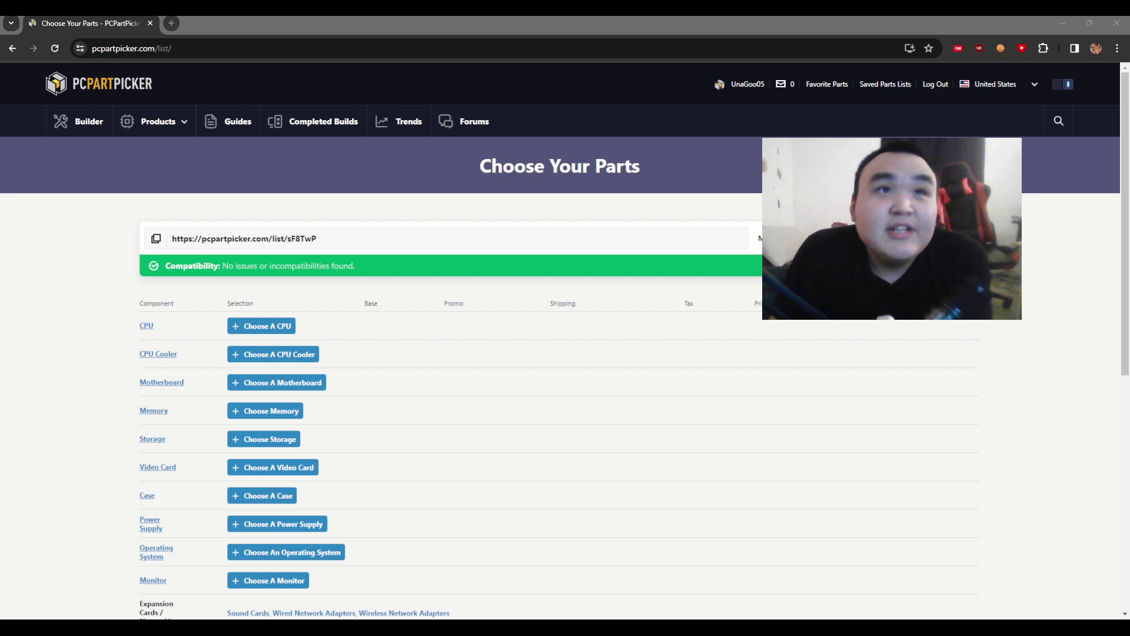
# Change the site's country from United States to Canada using the top-bar dropdown
pyautogui.click(997, 84)
pyautogui.click(991, 97)
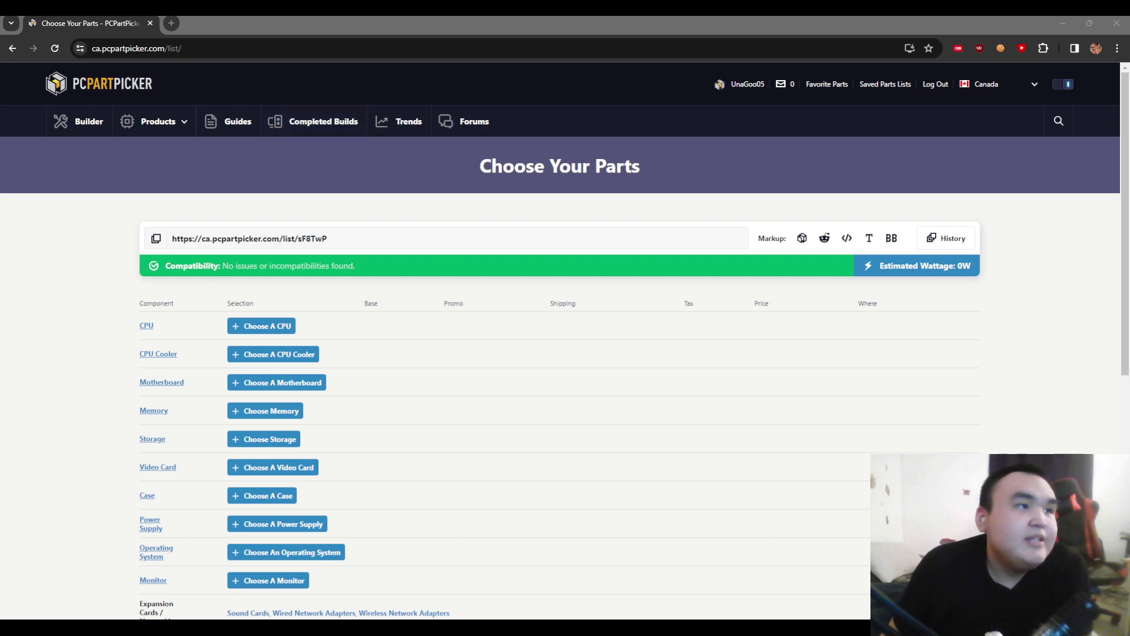
# Open the CPU catalogue listing 1370 compatible processors priced in Canadian dollars
pyautogui.click(265, 325)
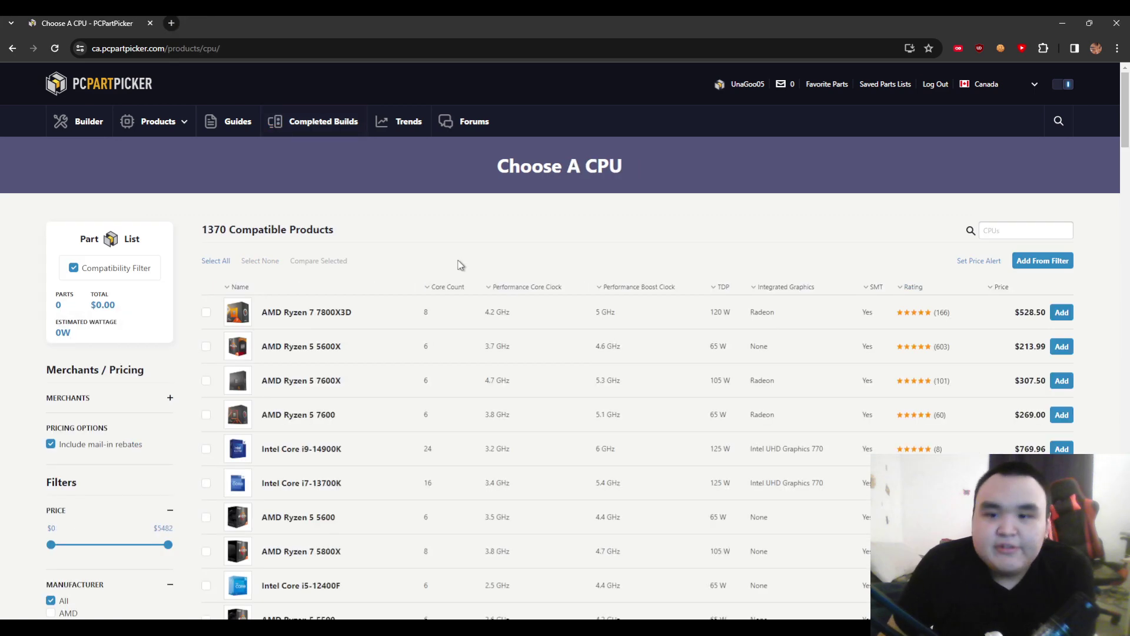
pyautogui.scroll(-1, 501, 356)
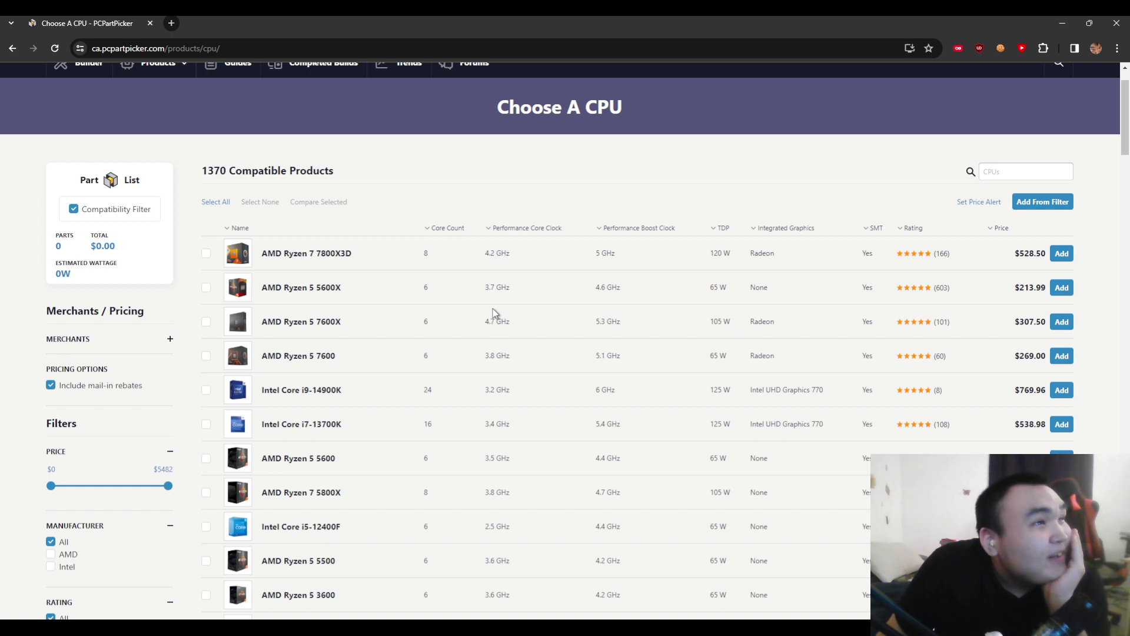
pyautogui.scroll(-1, 492, 313)
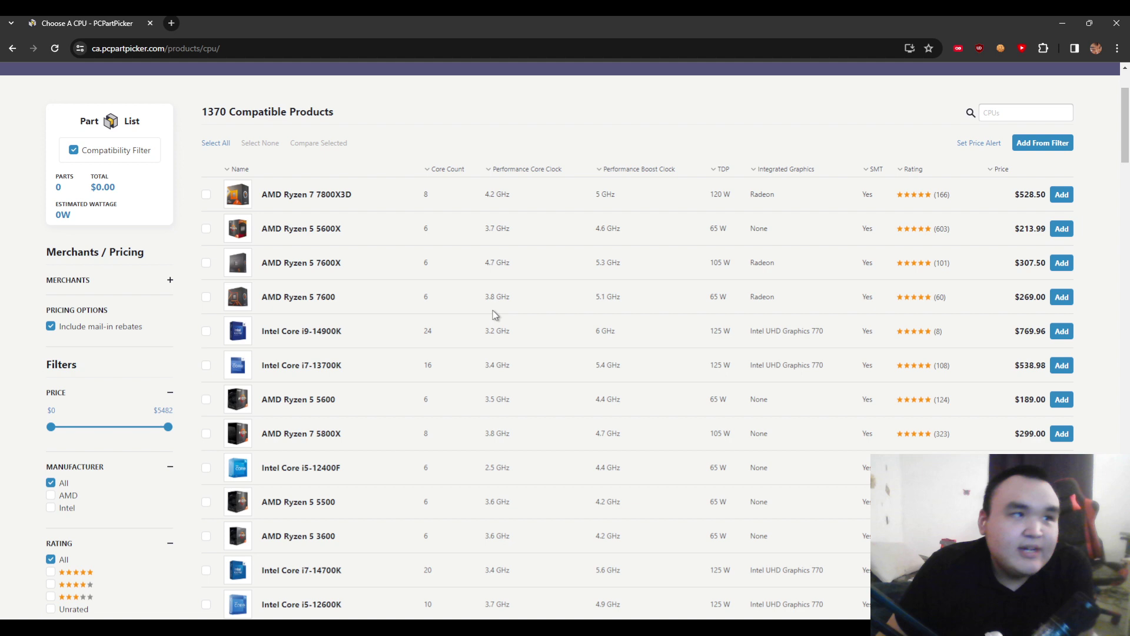
pyautogui.scroll(-1, 493, 314)
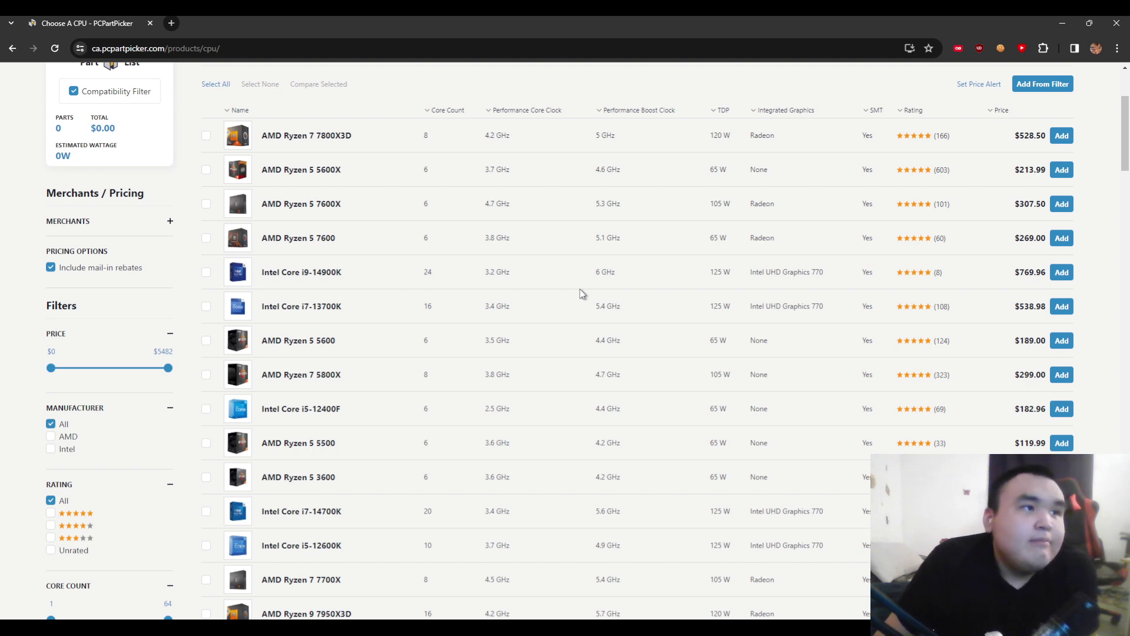
pyautogui.scroll(-1, 581, 294)
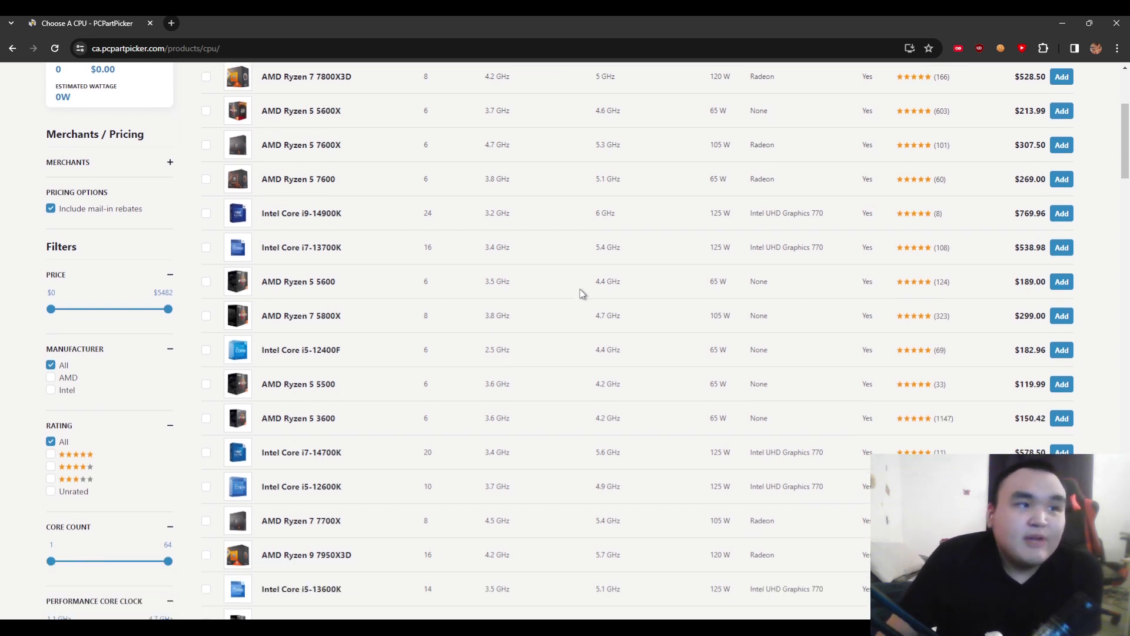
pyautogui.scroll(-3, 580, 293)
pyautogui.scroll(-1, 580, 293)
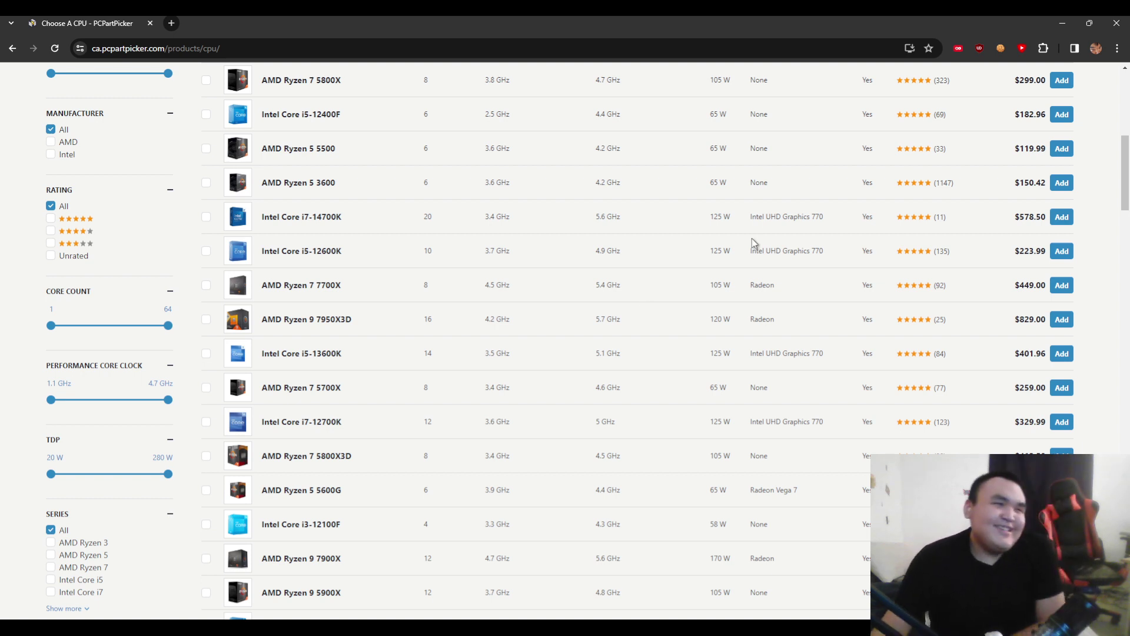
pyautogui.scroll(-1, 727, 371)
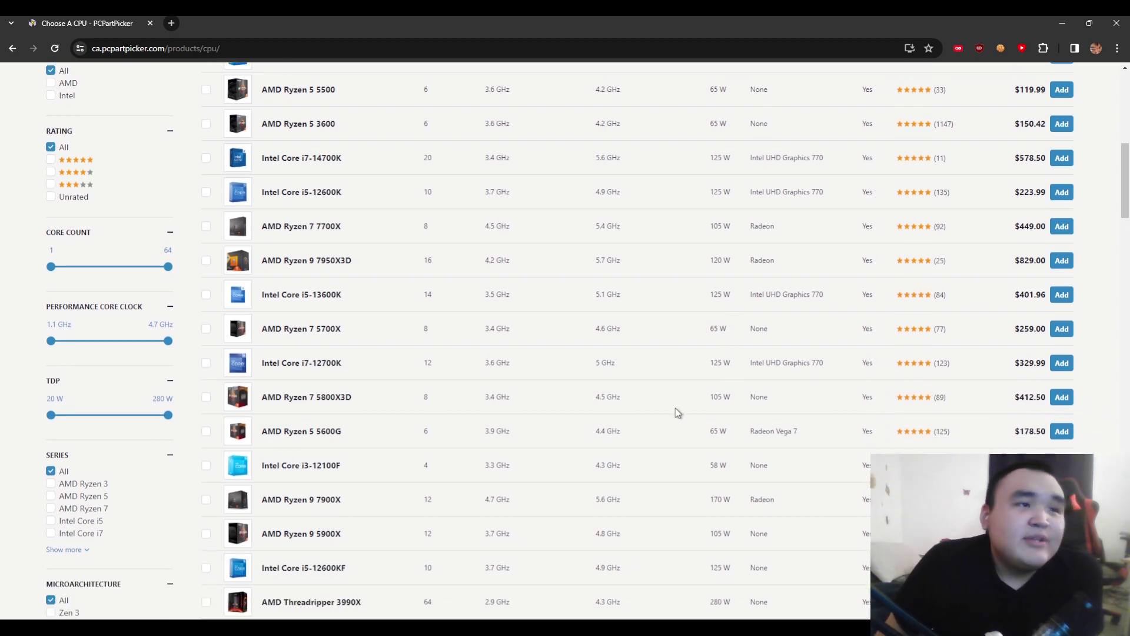
pyautogui.scroll(-1, 676, 409)
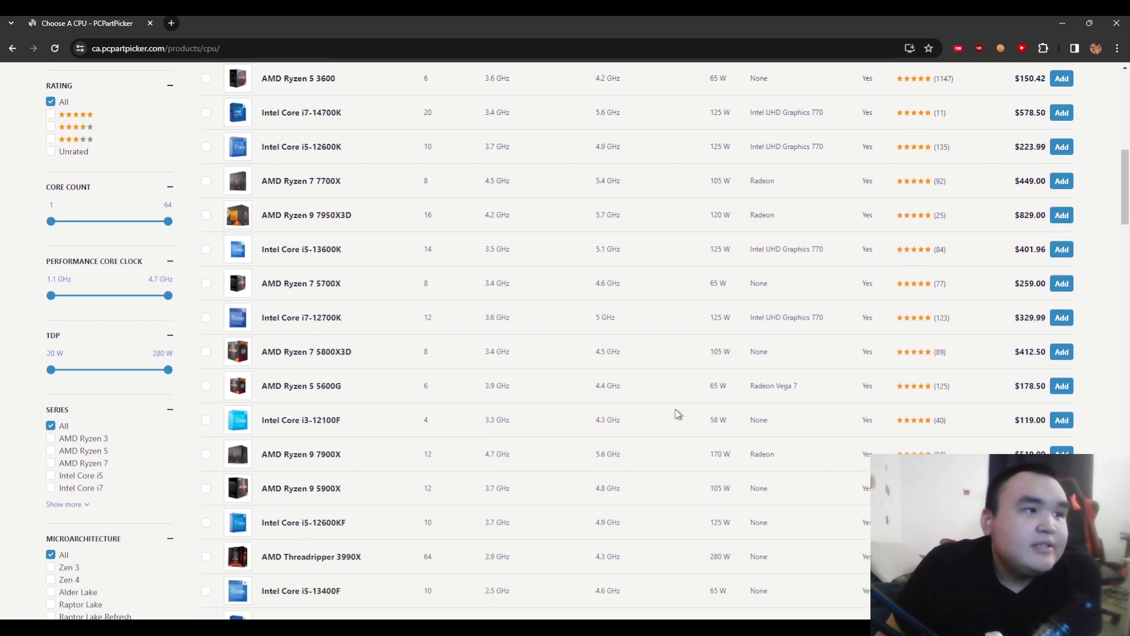
pyautogui.scroll(3, 675, 409)
pyautogui.scroll(2, 527, 472)
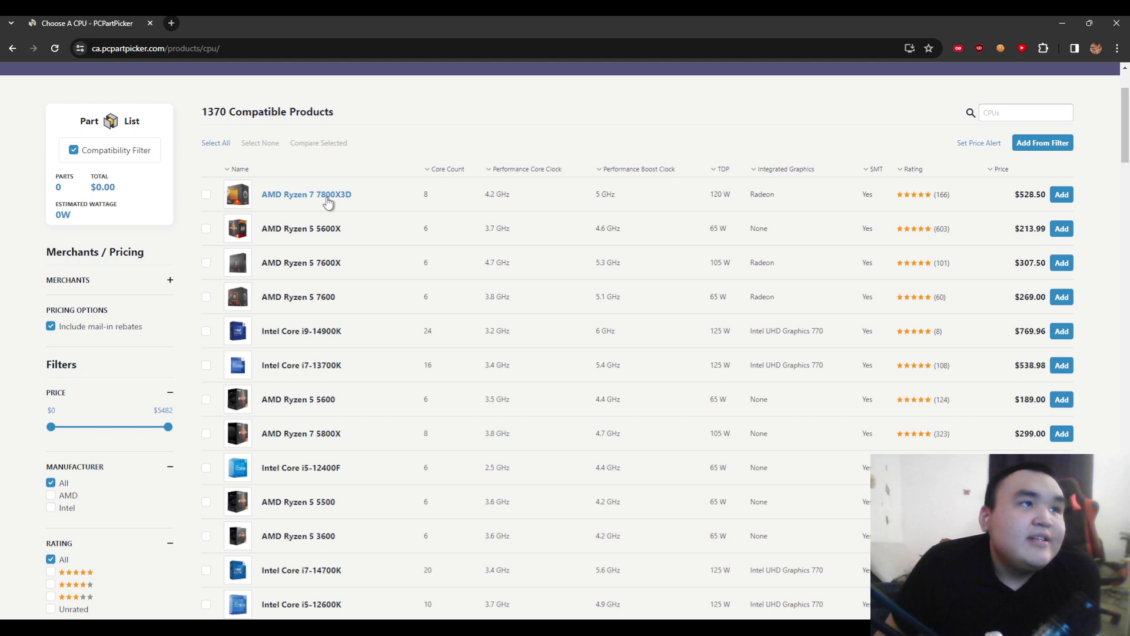
pyautogui.scroll(-2, 441, 265)
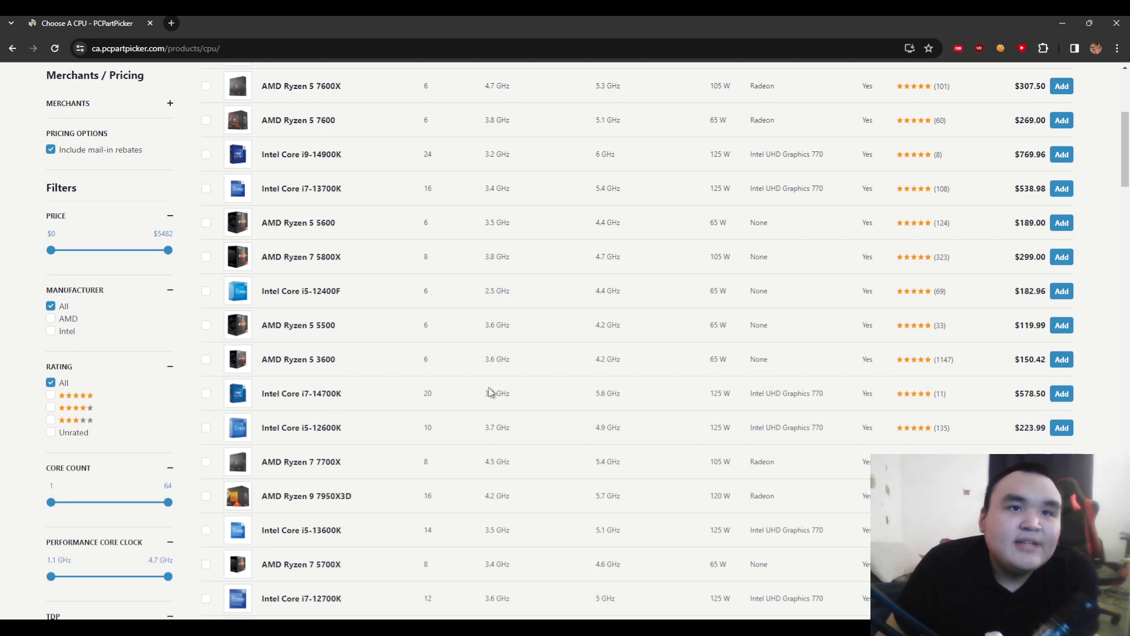
pyautogui.scroll(1, 398, 341)
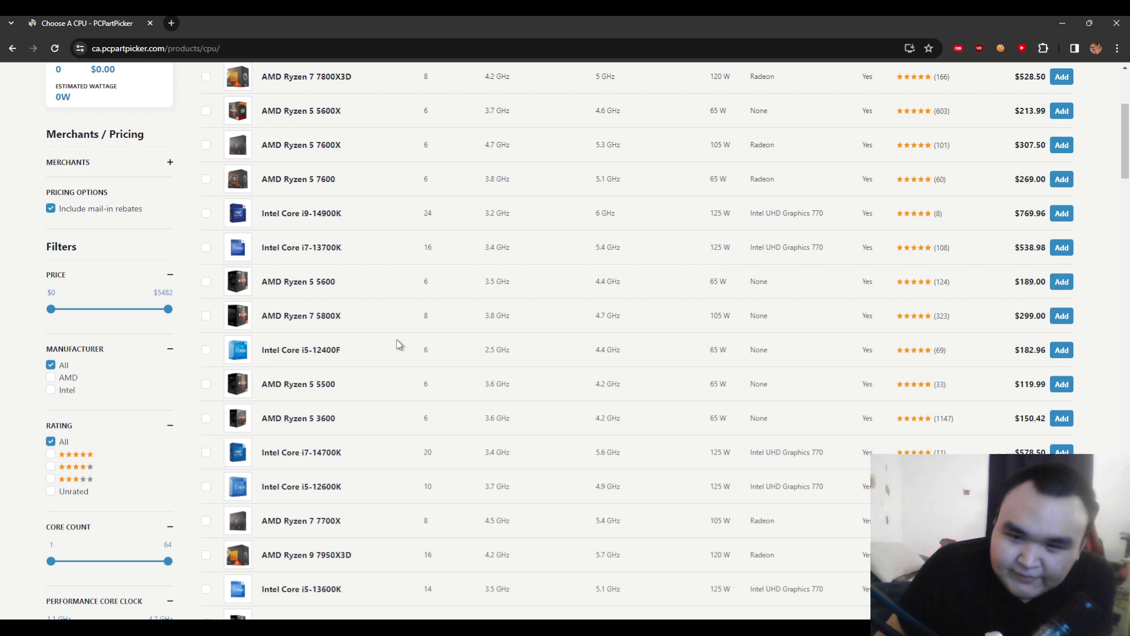
pyautogui.scroll(3, 618, 318)
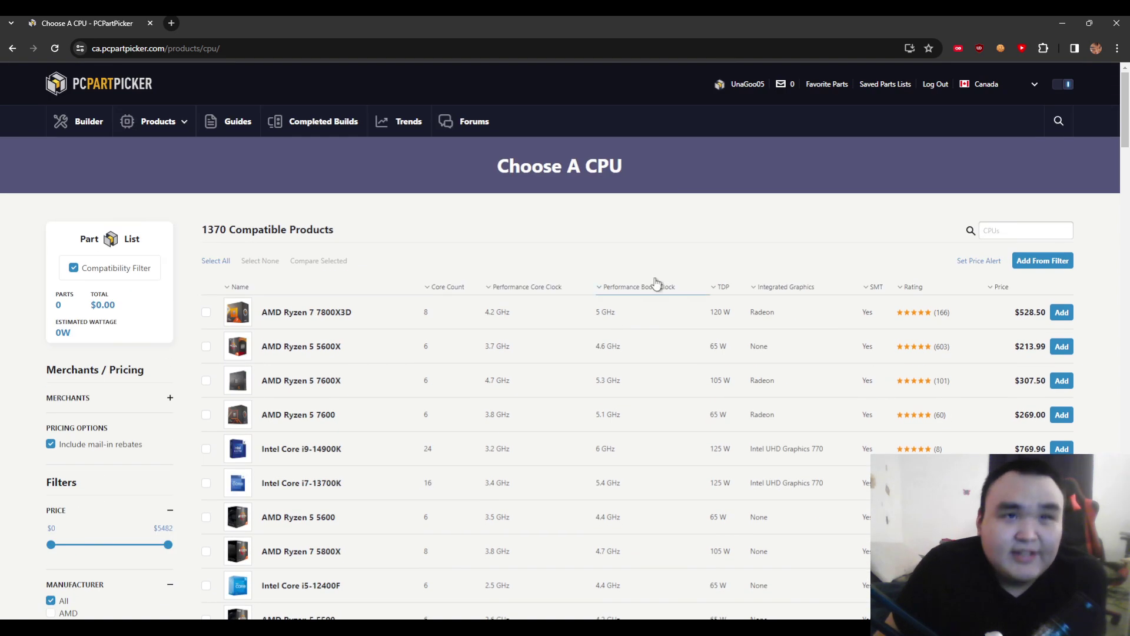
# Add the AMD Ryzen 7 7800X3D to the list and bring up the CPU cooler catalogue
pyautogui.click(1060, 312)
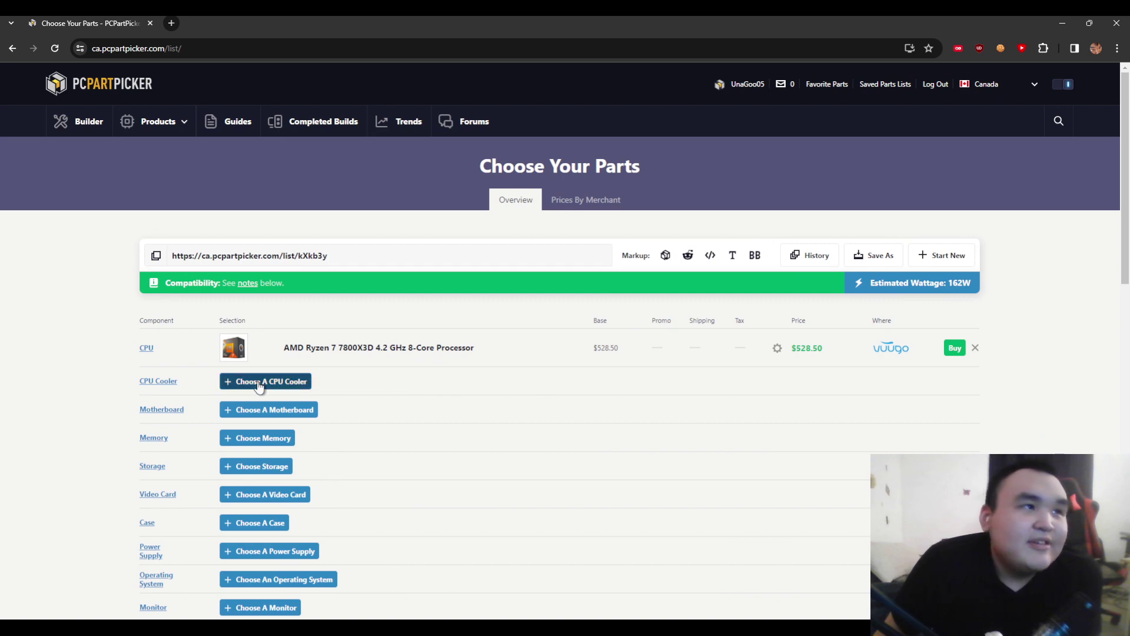
pyautogui.click(264, 380)
pyautogui.scroll(-2, 451, 375)
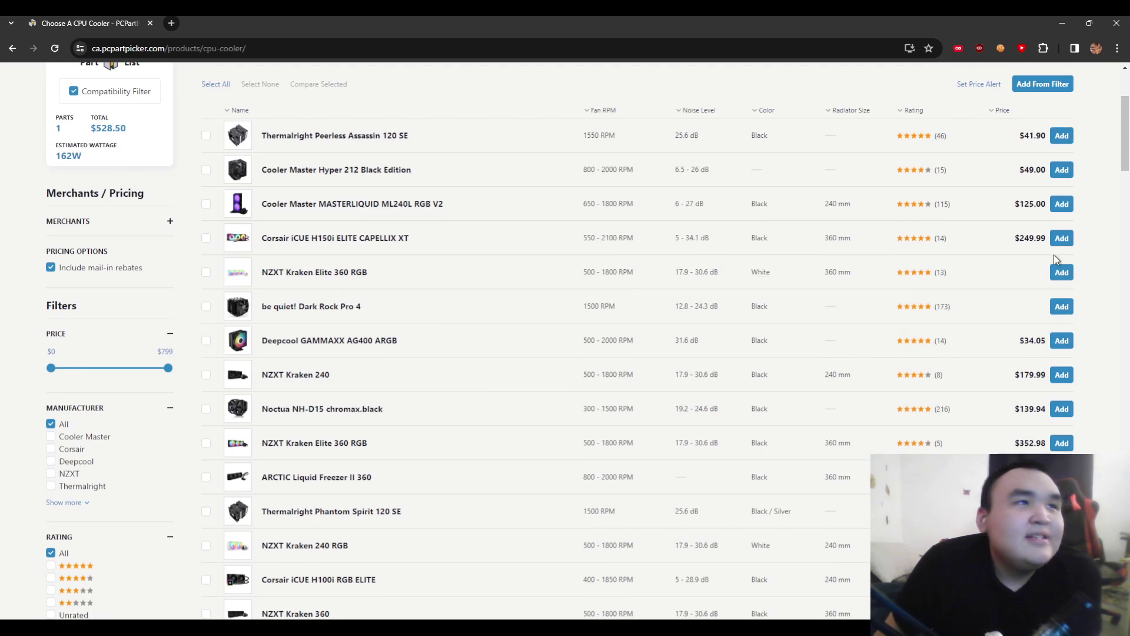
pyautogui.scroll(-1, 1054, 255)
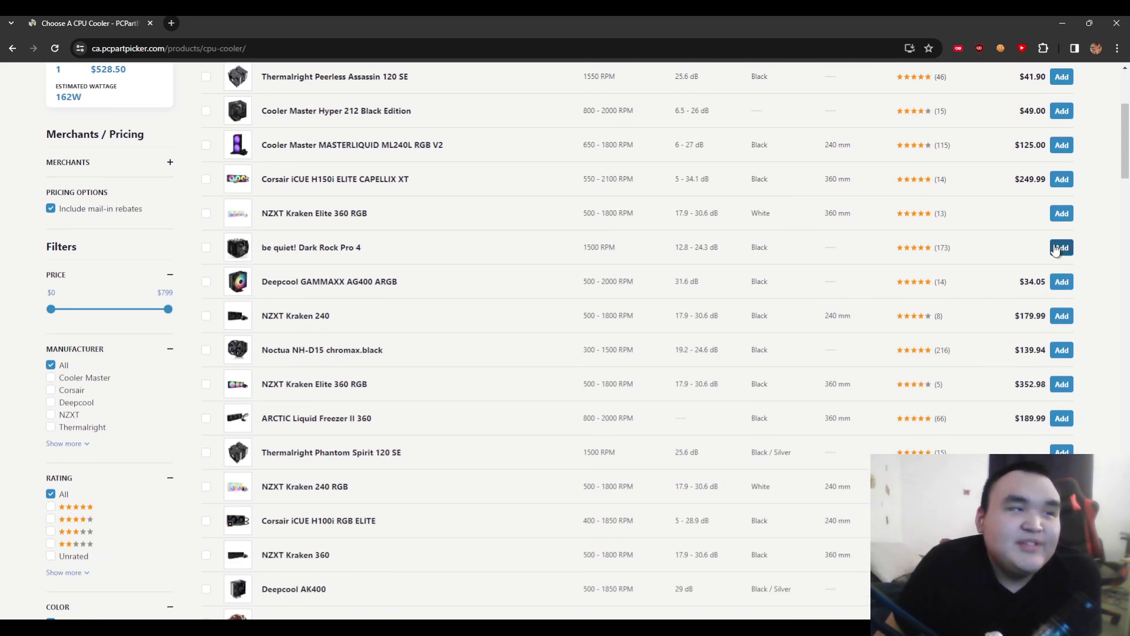
pyautogui.scroll(-1, 1056, 257)
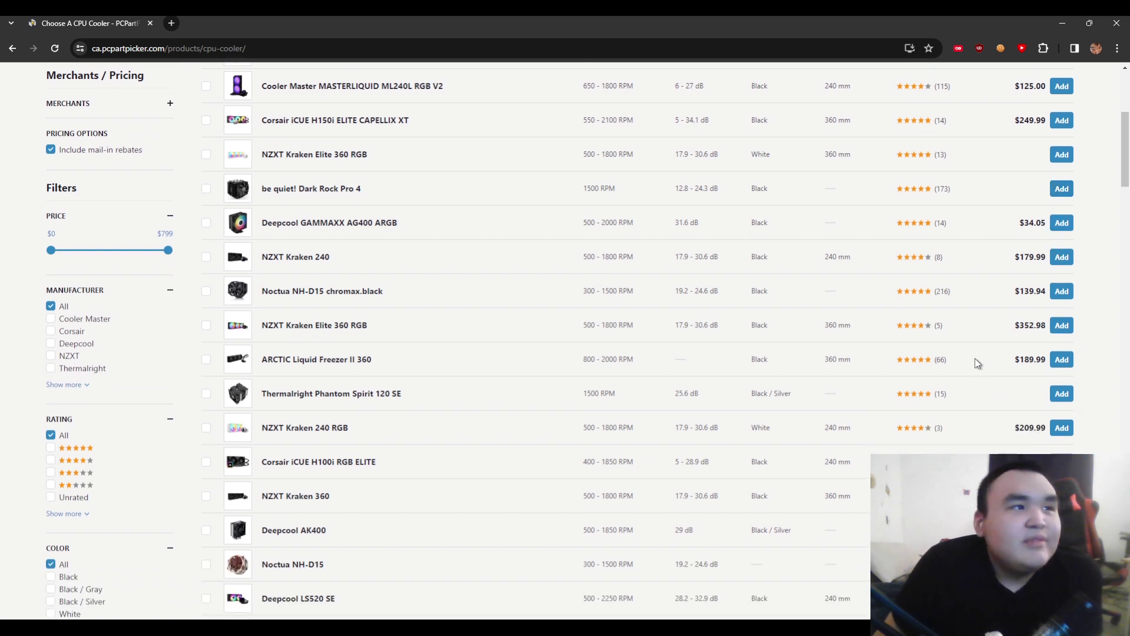
pyautogui.scroll(-1, 974, 360)
pyautogui.scroll(-1, 974, 361)
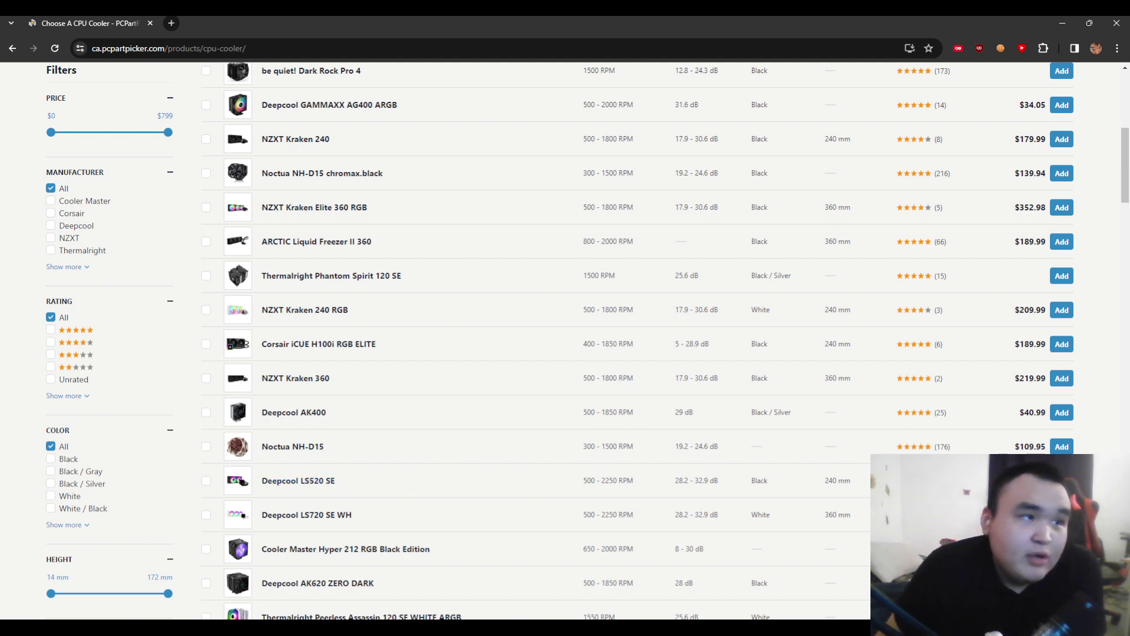
pyautogui.scroll(-2, 569, 430)
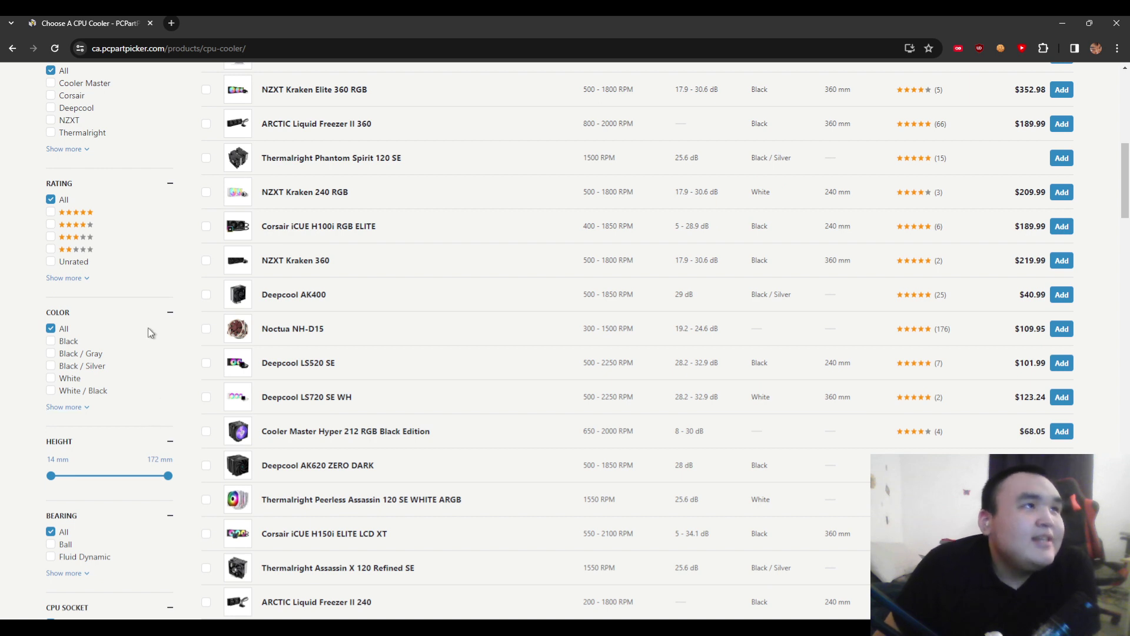
pyautogui.scroll(-1, 932, 379)
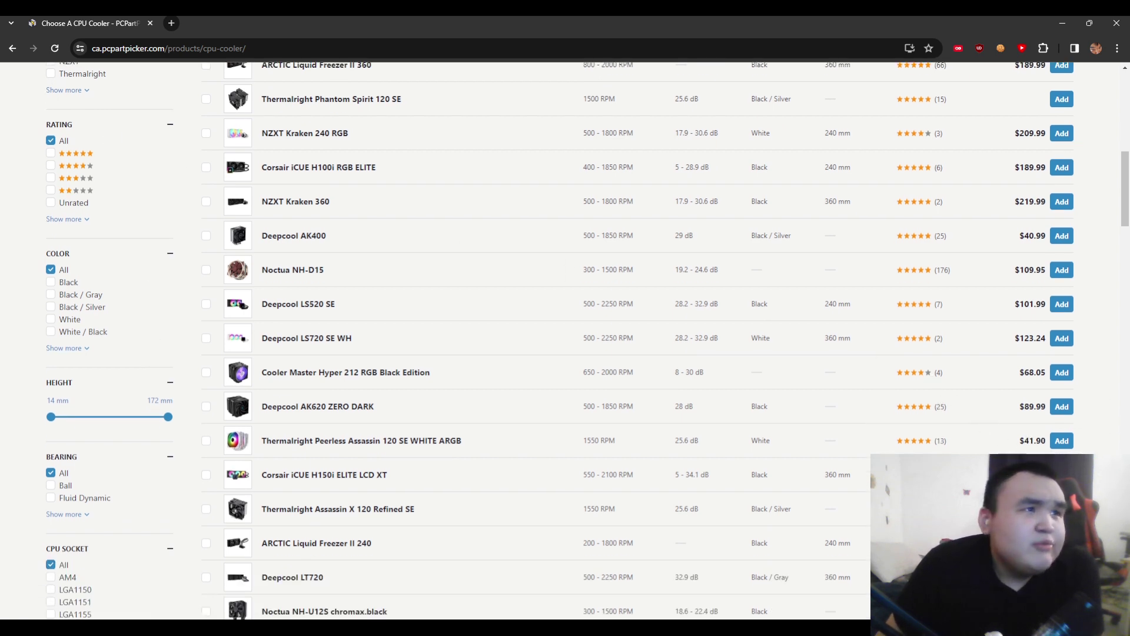
pyautogui.scroll(1, 932, 379)
pyautogui.scroll(1, 1053, 431)
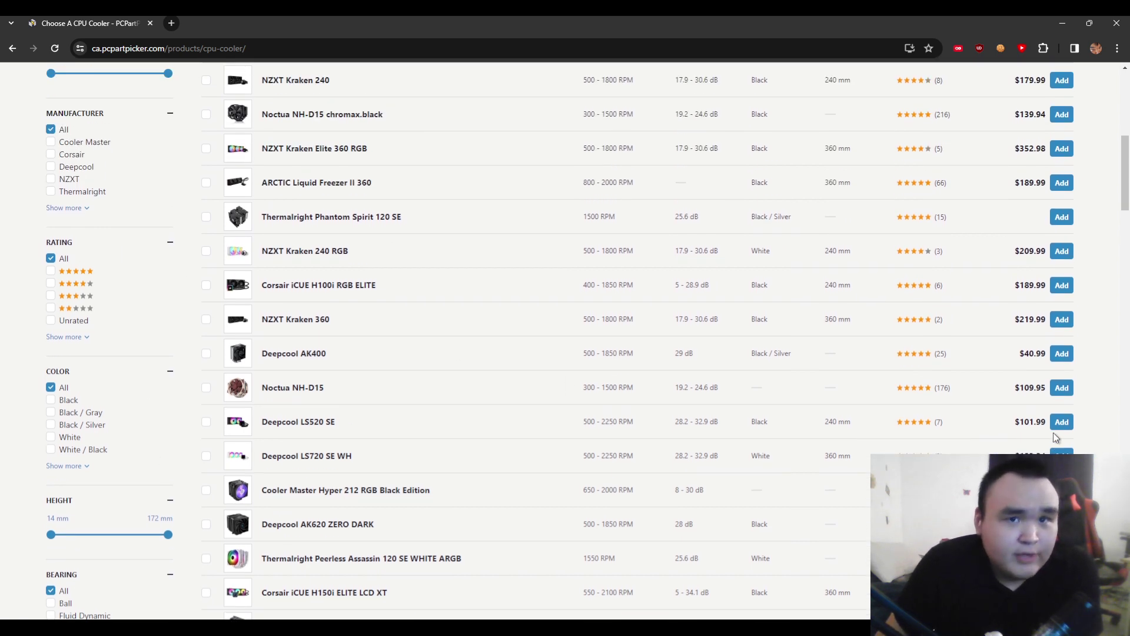
# Add the Deepcool LS520 SE cooler, then the Asus TUF GAMING B650-PLUS WIFI motherboard
pyautogui.click(1060, 422)
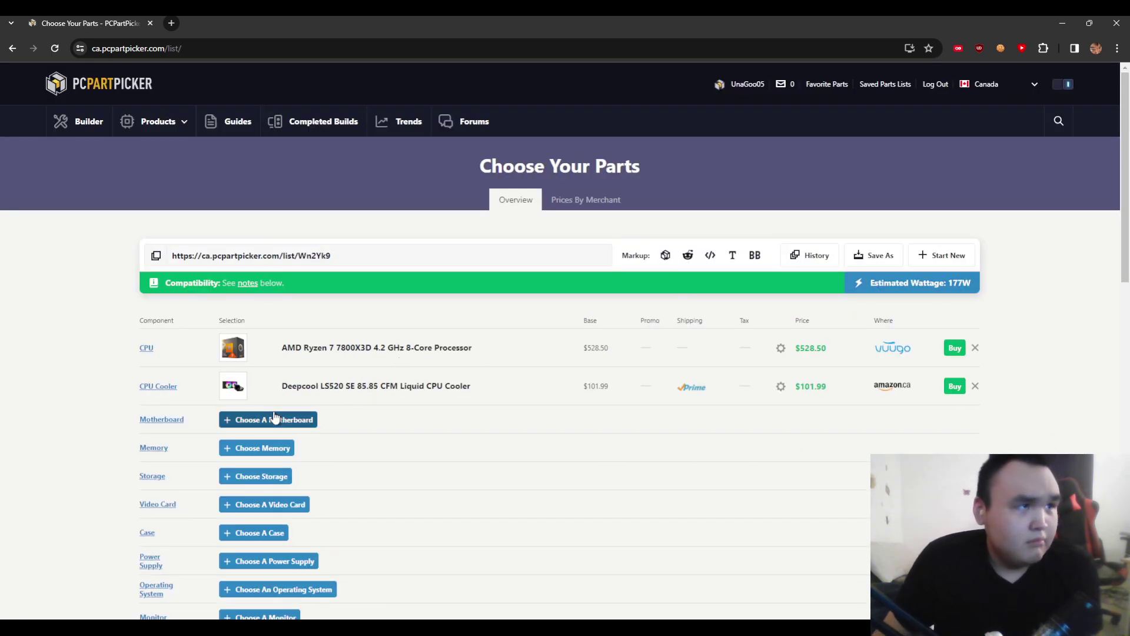
pyautogui.click(275, 421)
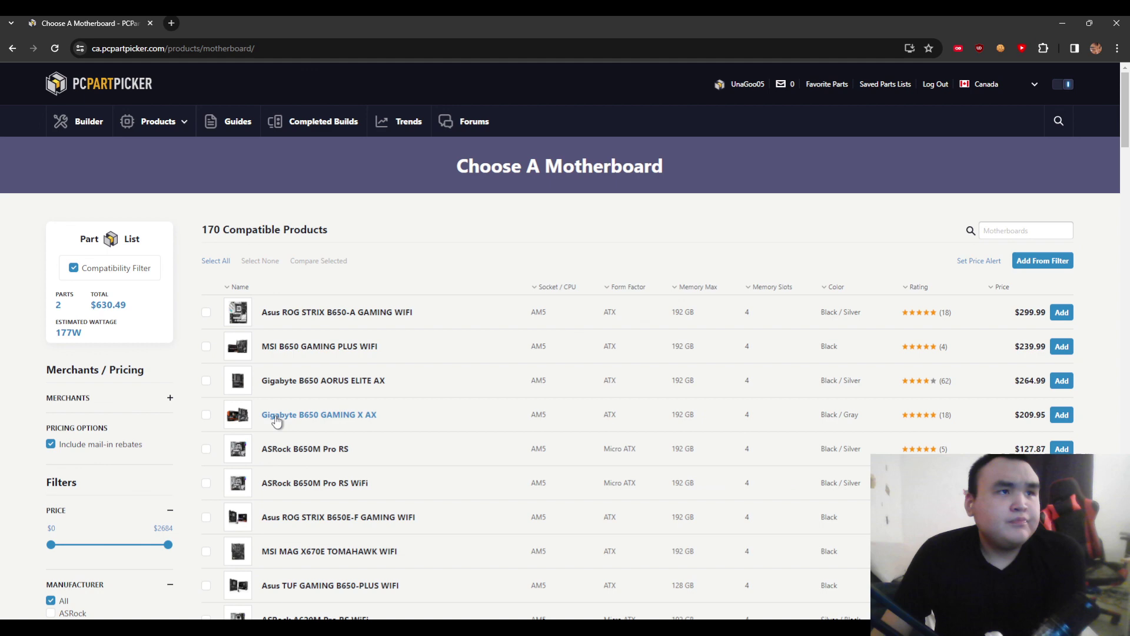
pyautogui.scroll(-1, 471, 347)
pyautogui.scroll(-1, 454, 342)
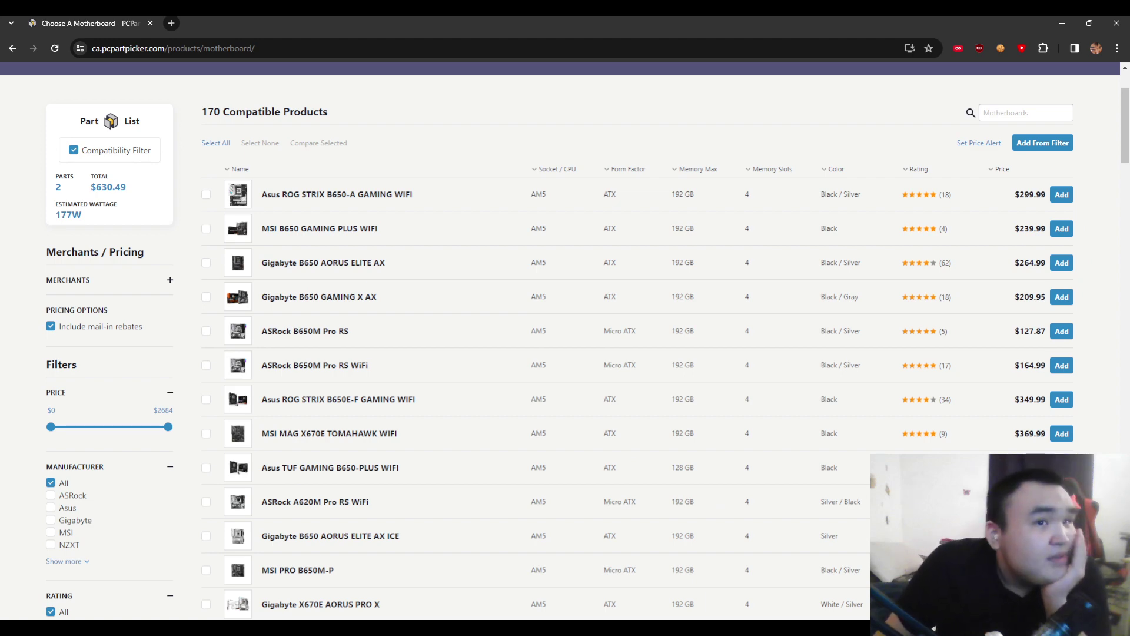
pyautogui.scroll(-1, 1043, 449)
pyautogui.scroll(-2, 1043, 449)
pyautogui.scroll(-1, 1042, 448)
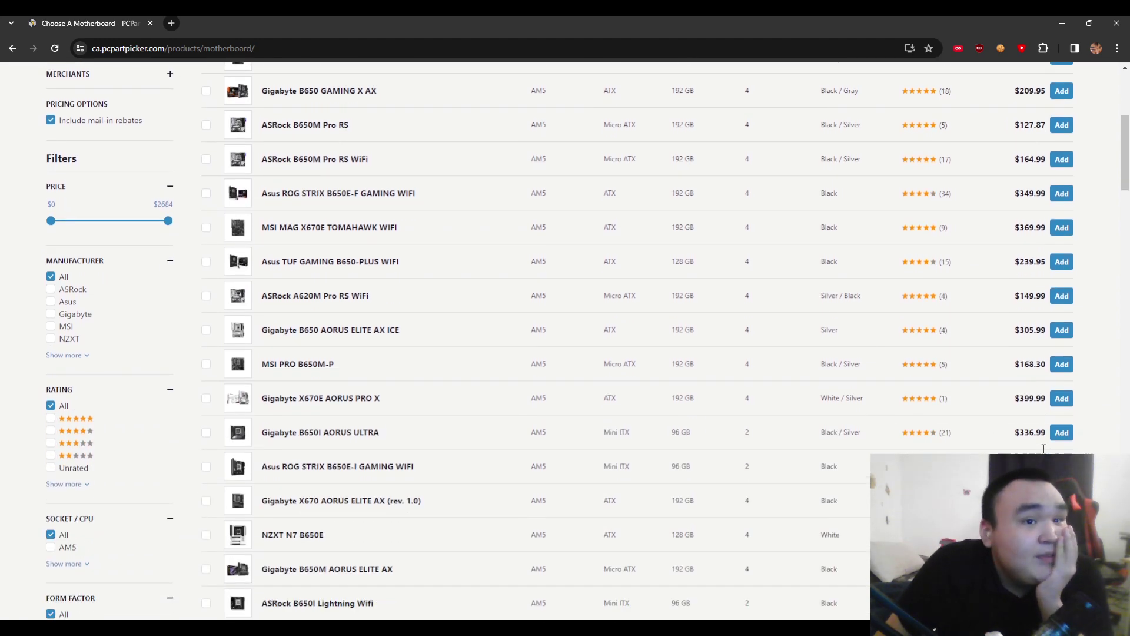
pyautogui.scroll(-2, 1044, 449)
pyautogui.scroll(-3, 1034, 433)
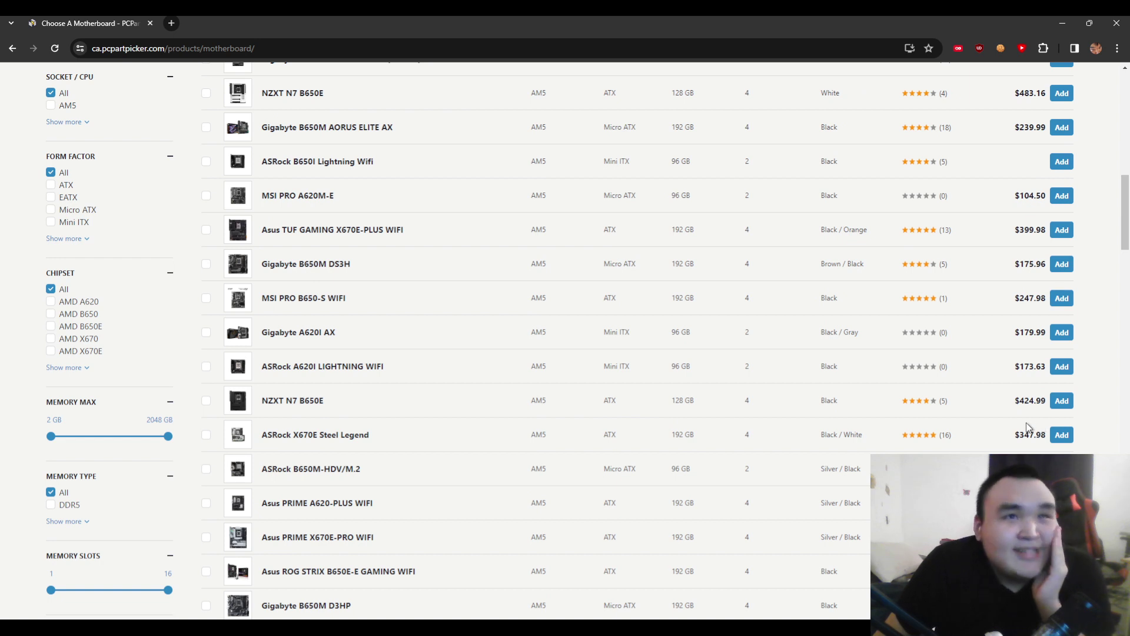
pyautogui.scroll(-1, 1026, 422)
pyautogui.scroll(-1, 1025, 422)
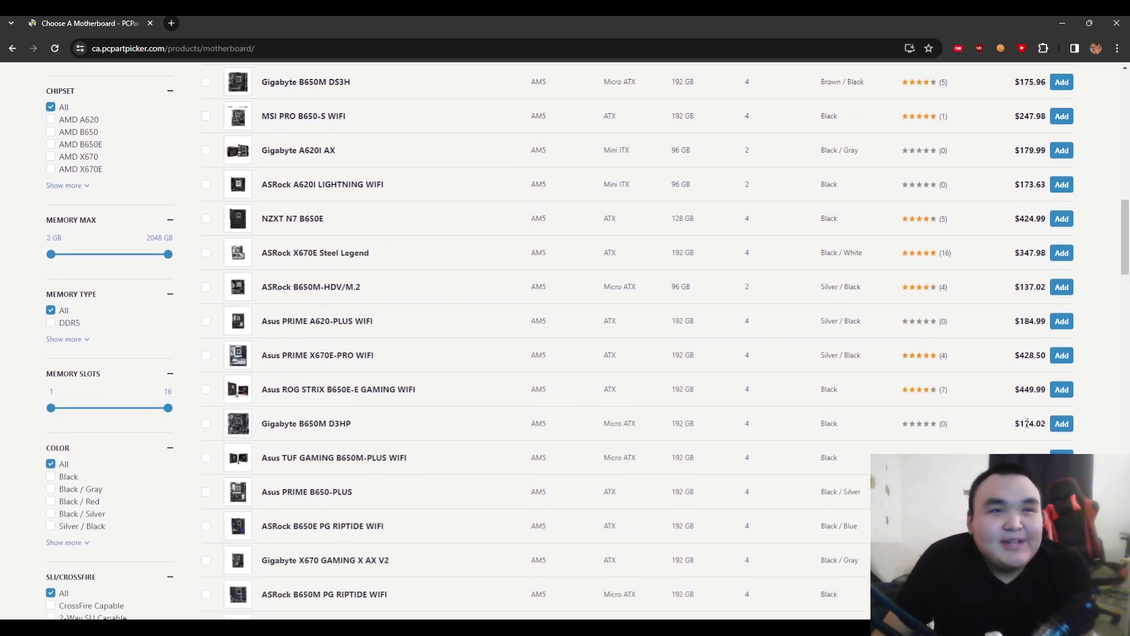
pyautogui.scroll(-1, 1026, 423)
pyautogui.scroll(-1, 1015, 429)
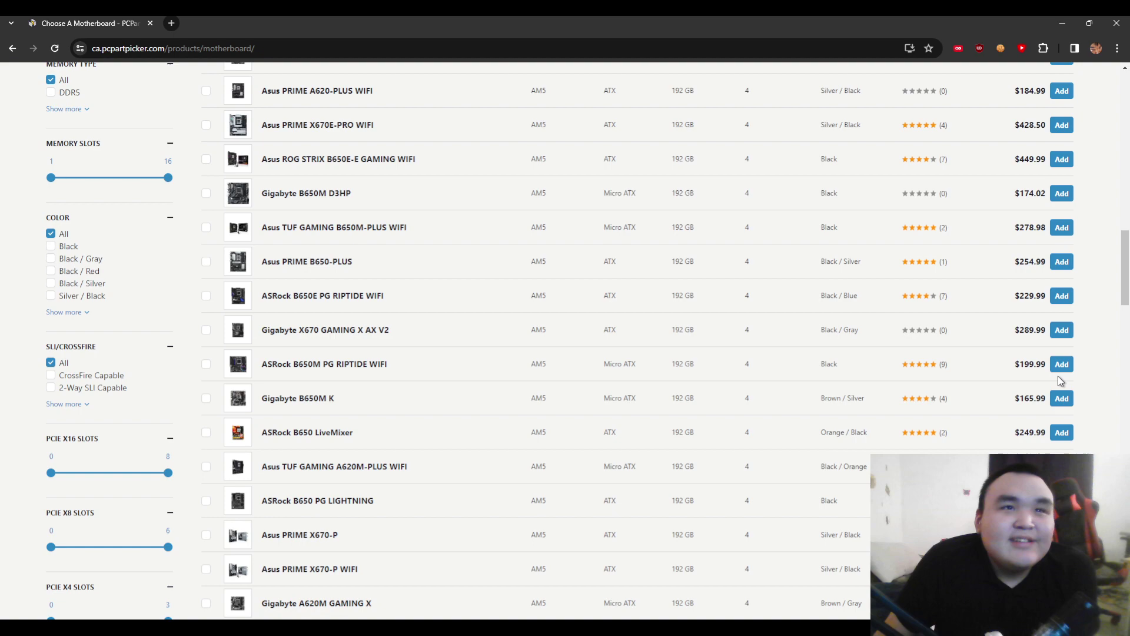
pyautogui.scroll(-1, 1057, 375)
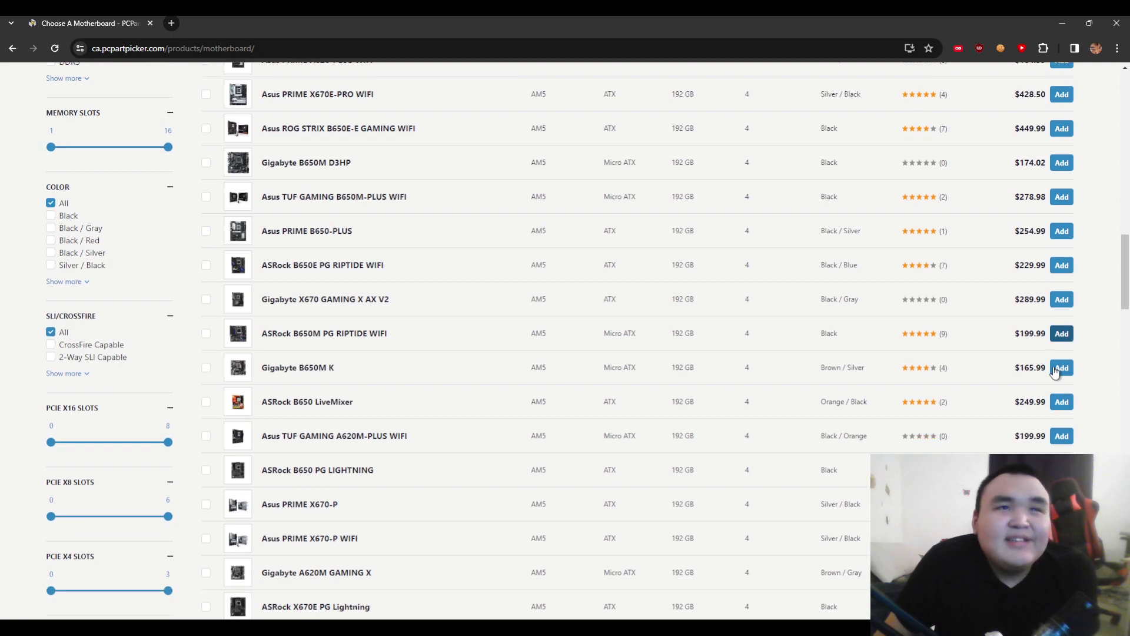
pyautogui.scroll(-3, 1054, 371)
pyautogui.scroll(-1, 1054, 370)
pyautogui.scroll(-2, 1053, 366)
pyautogui.scroll(4, 1053, 367)
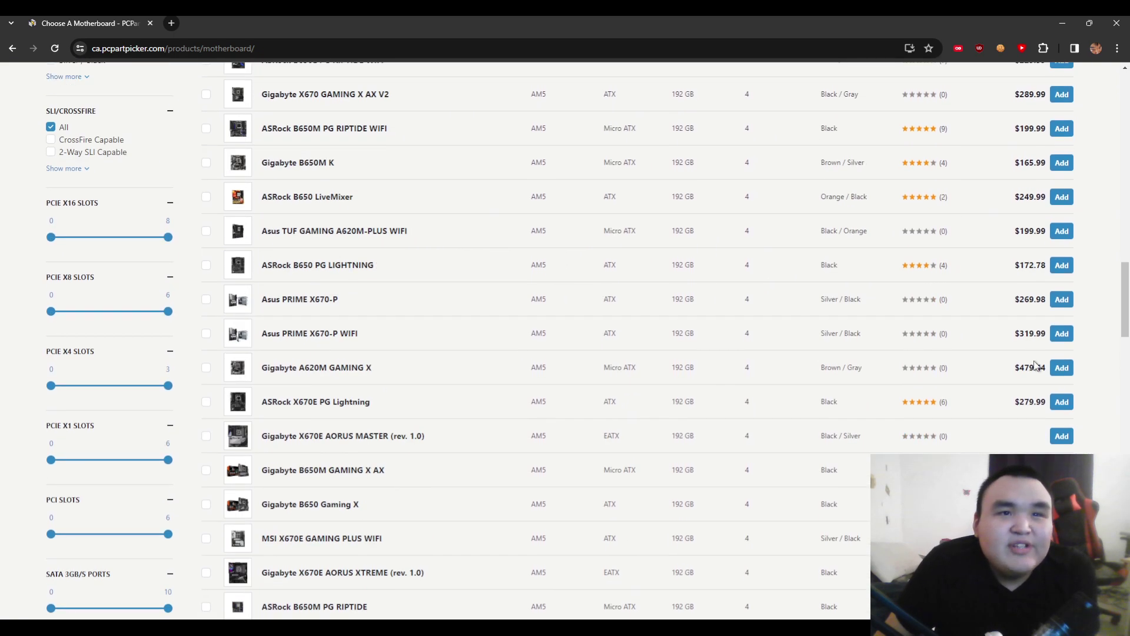
pyautogui.scroll(5, 1038, 362)
pyautogui.scroll(2, 1028, 360)
pyautogui.scroll(1, 1019, 357)
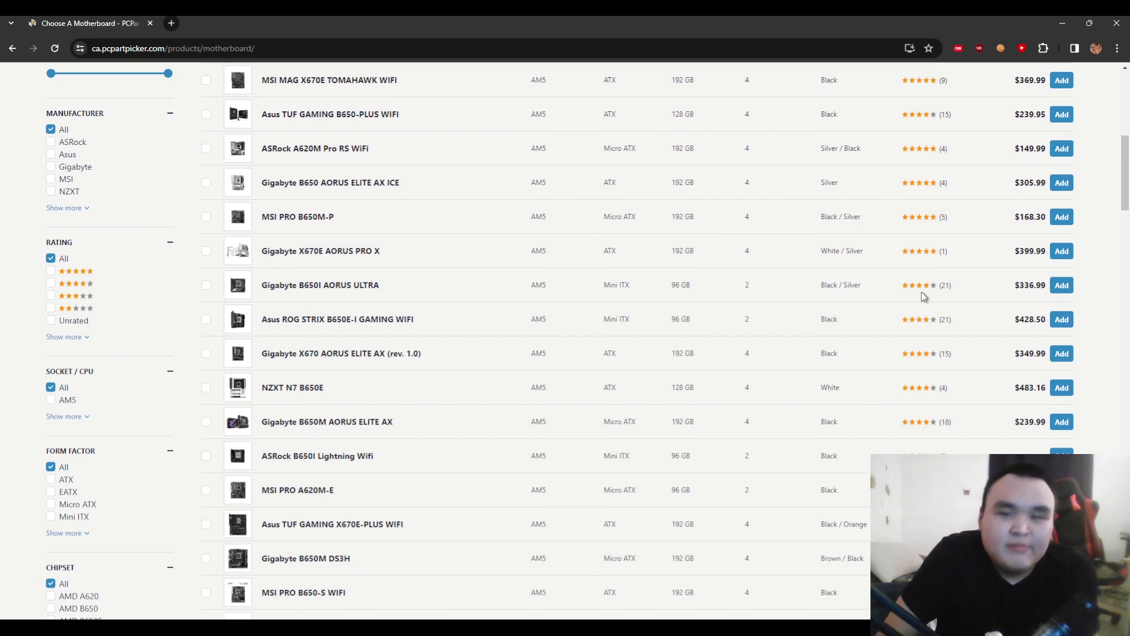
pyautogui.scroll(1, 910, 260)
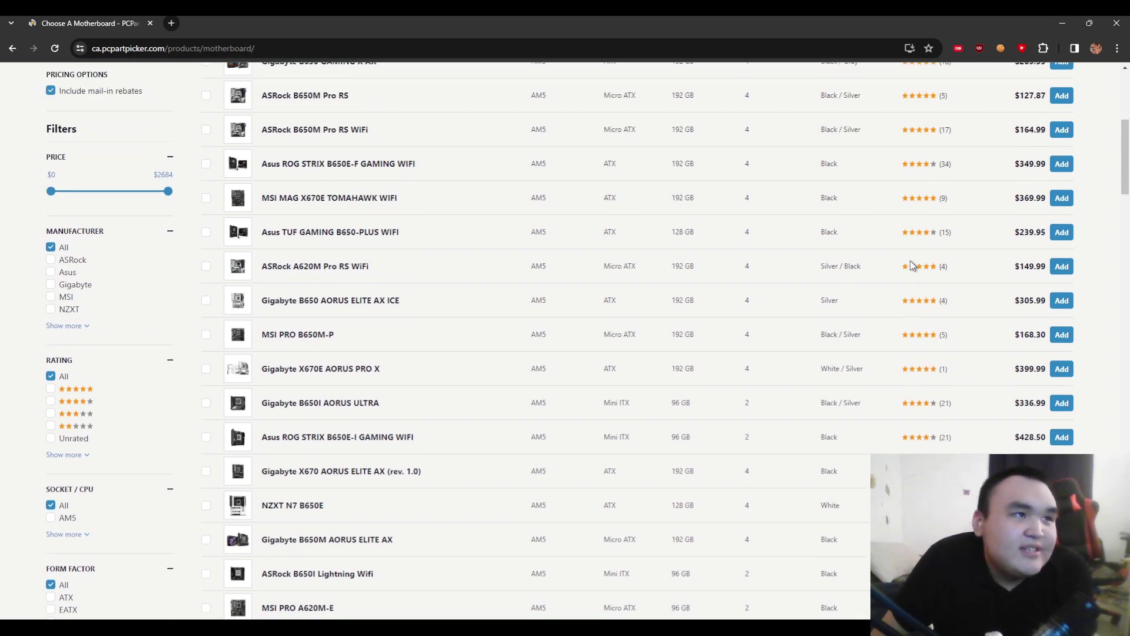
pyautogui.scroll(1, 911, 264)
pyautogui.scroll(1, 911, 265)
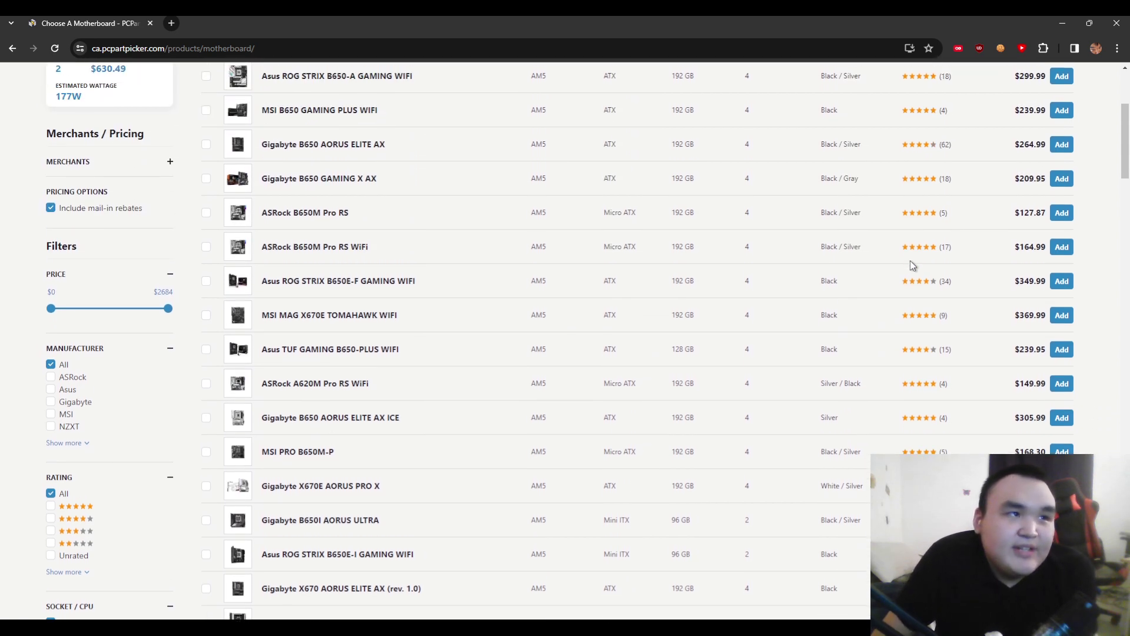
pyautogui.scroll(1, 910, 260)
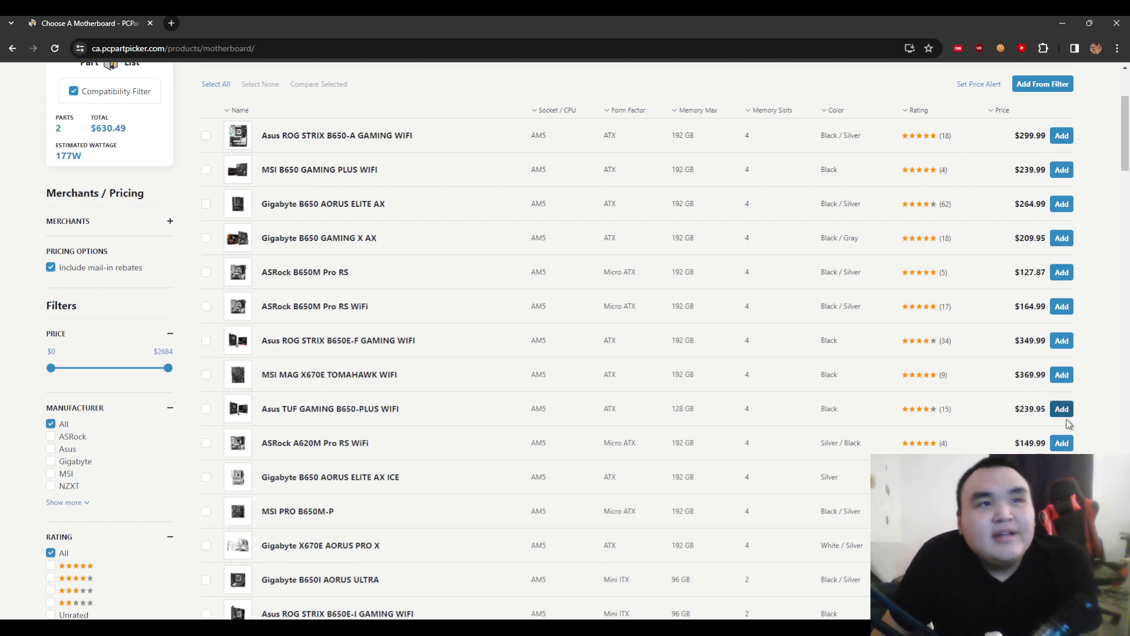
pyautogui.moveTo(713, 384); pyautogui.dragTo(658, 387)
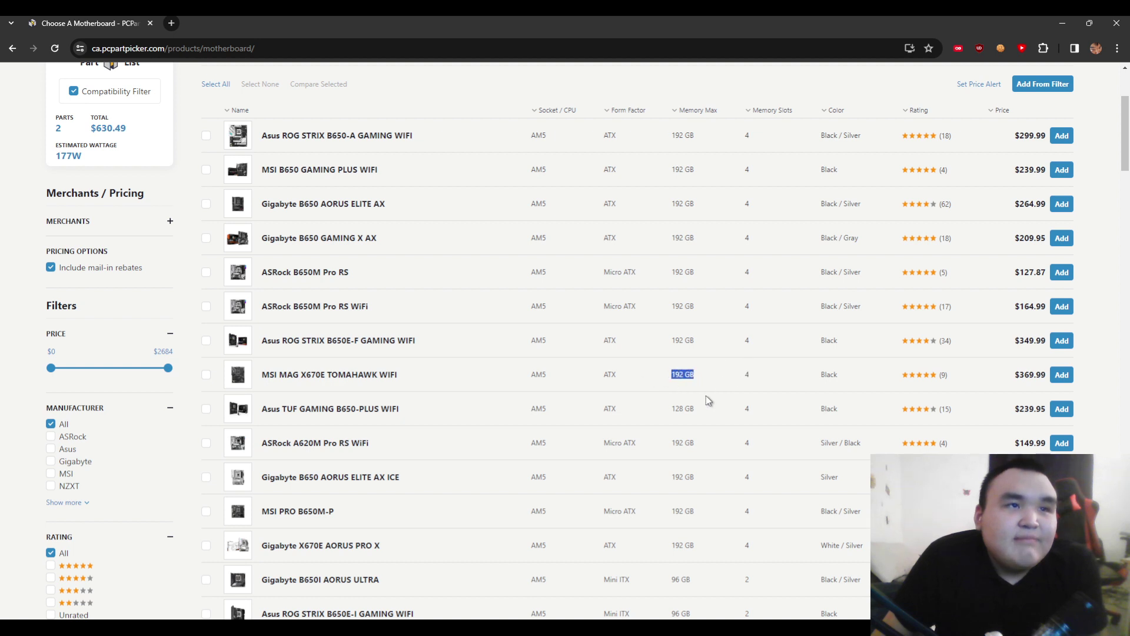
pyautogui.tripleClick(792, 374)
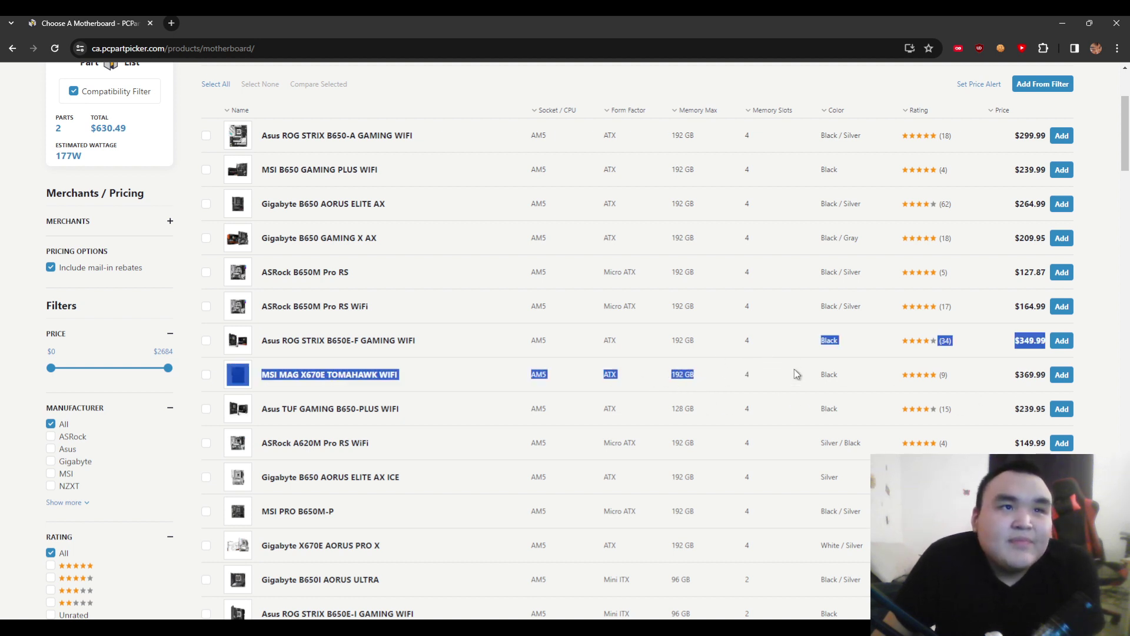
pyautogui.click(905, 390)
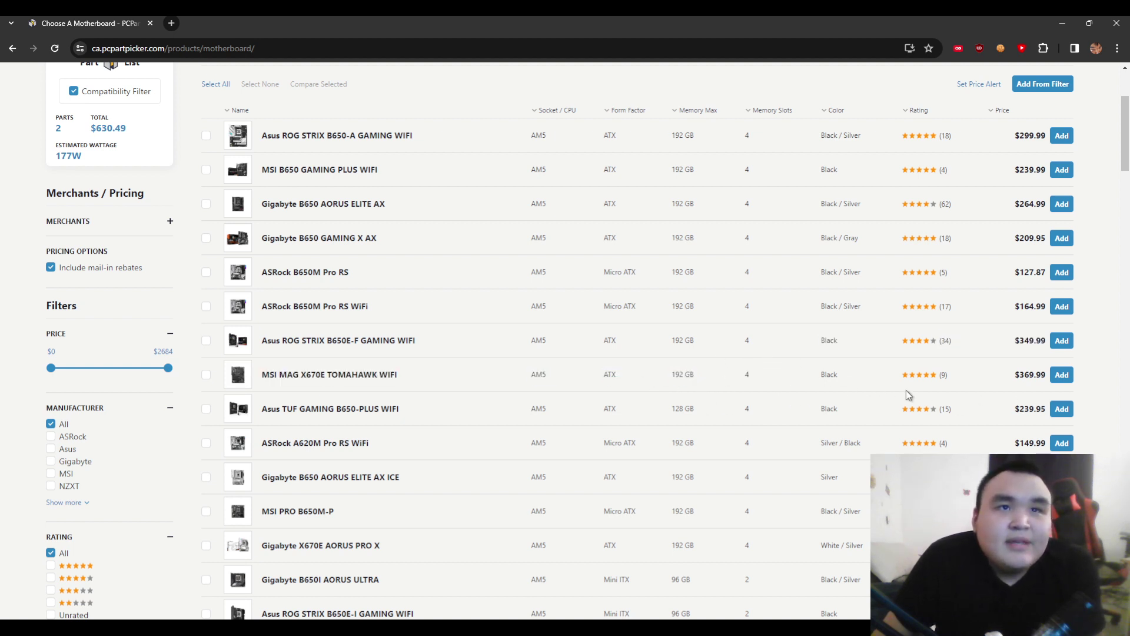
pyautogui.click(1058, 409)
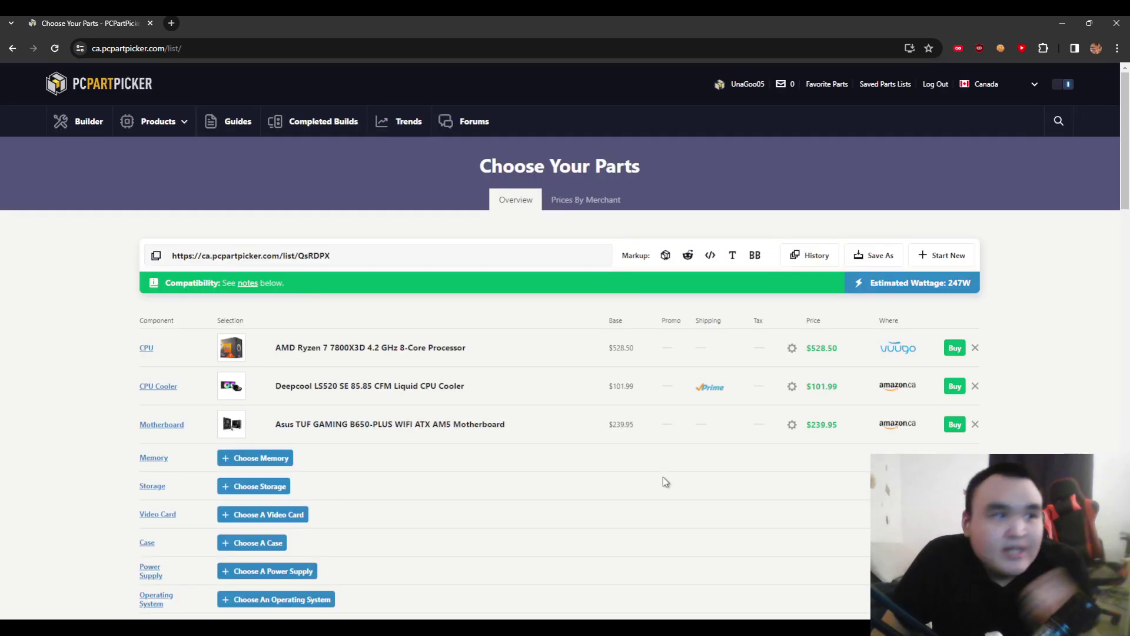
# List memory kits limited to 2 x 16GB modules, sorted cheapest first
pyautogui.click(291, 463)
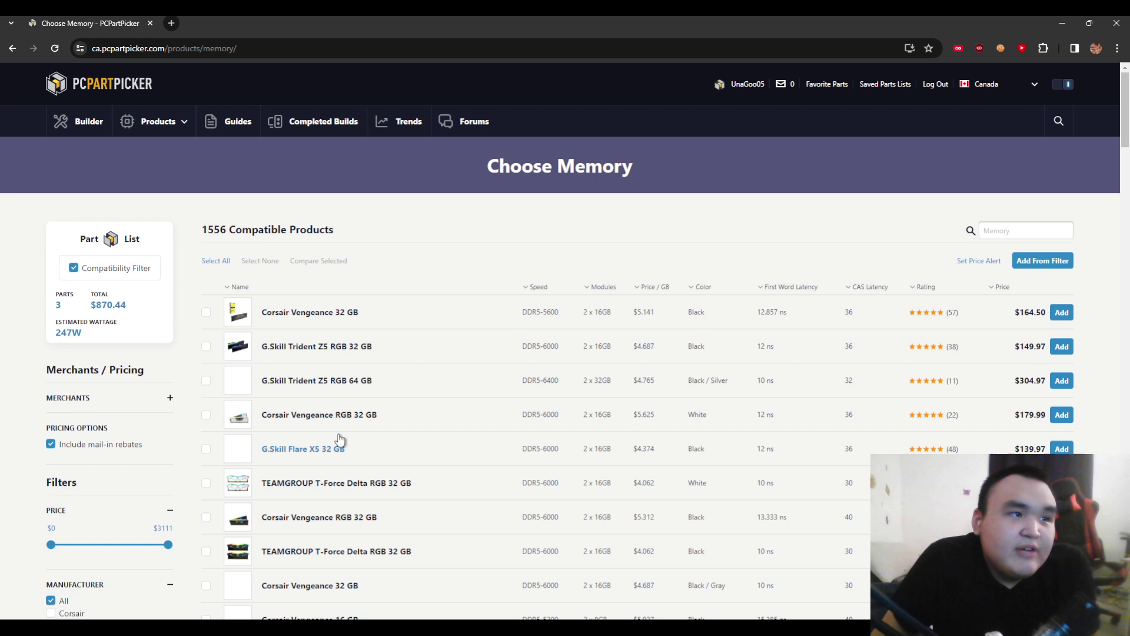
pyautogui.scroll(-3, 141, 495)
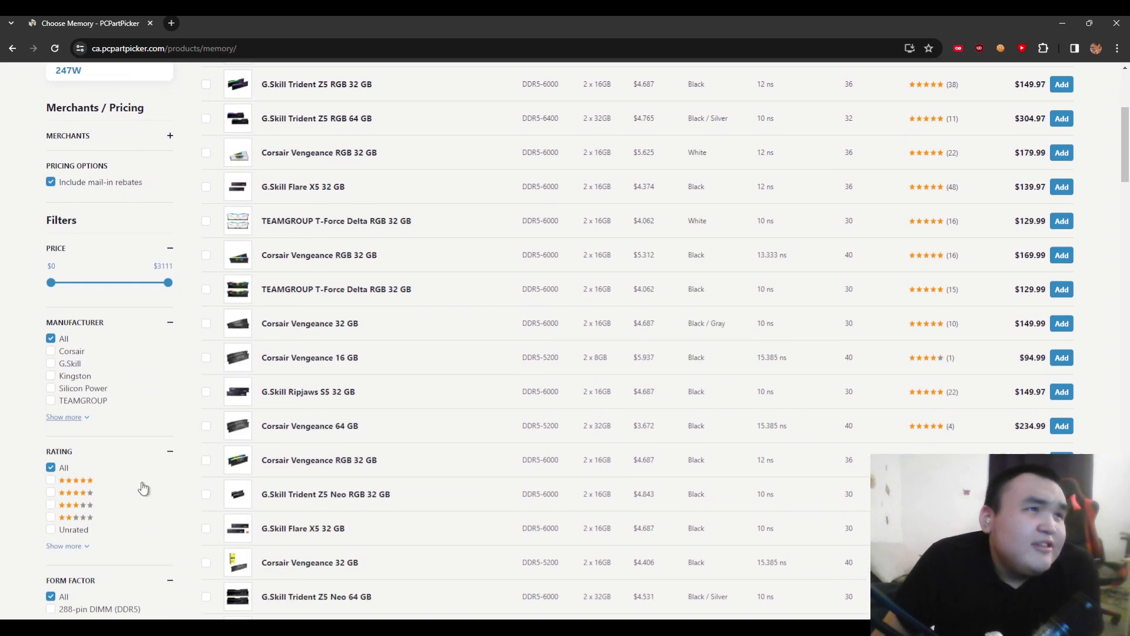
pyautogui.scroll(1, 141, 488)
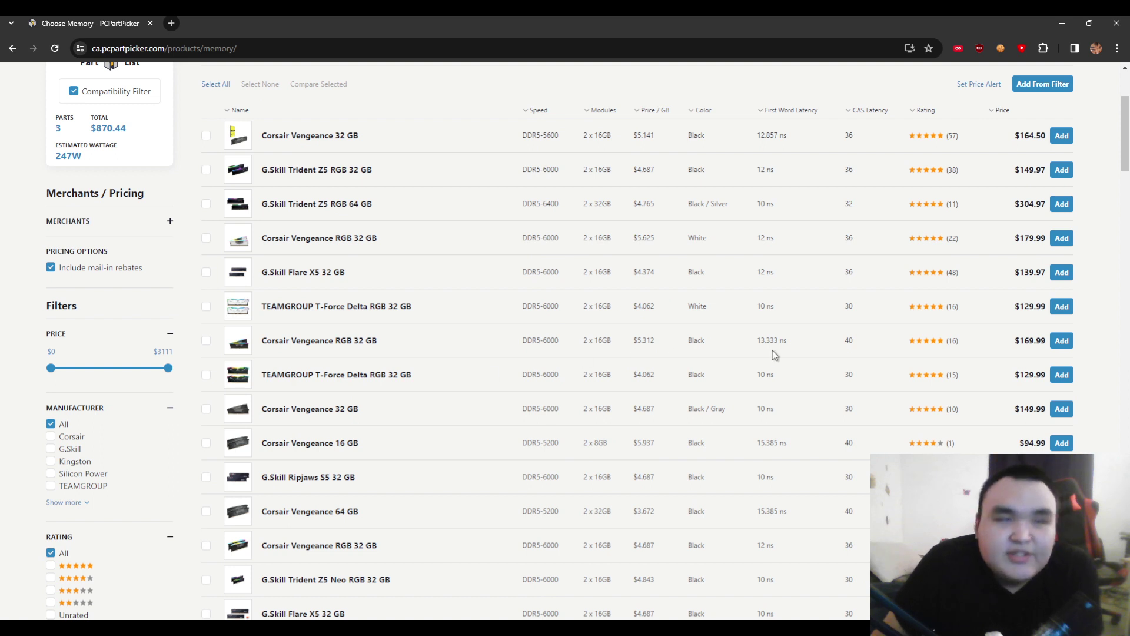
pyautogui.scroll(1, 916, 361)
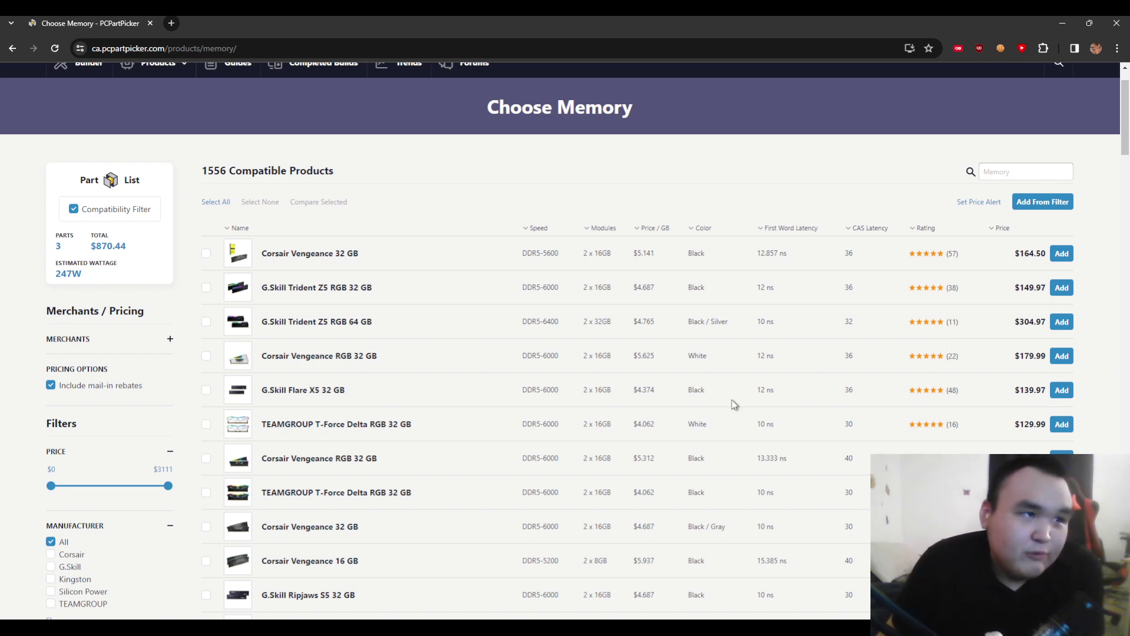
pyautogui.scroll(-2, 151, 440)
pyautogui.scroll(-2, 151, 440)
pyautogui.scroll(-1, 150, 441)
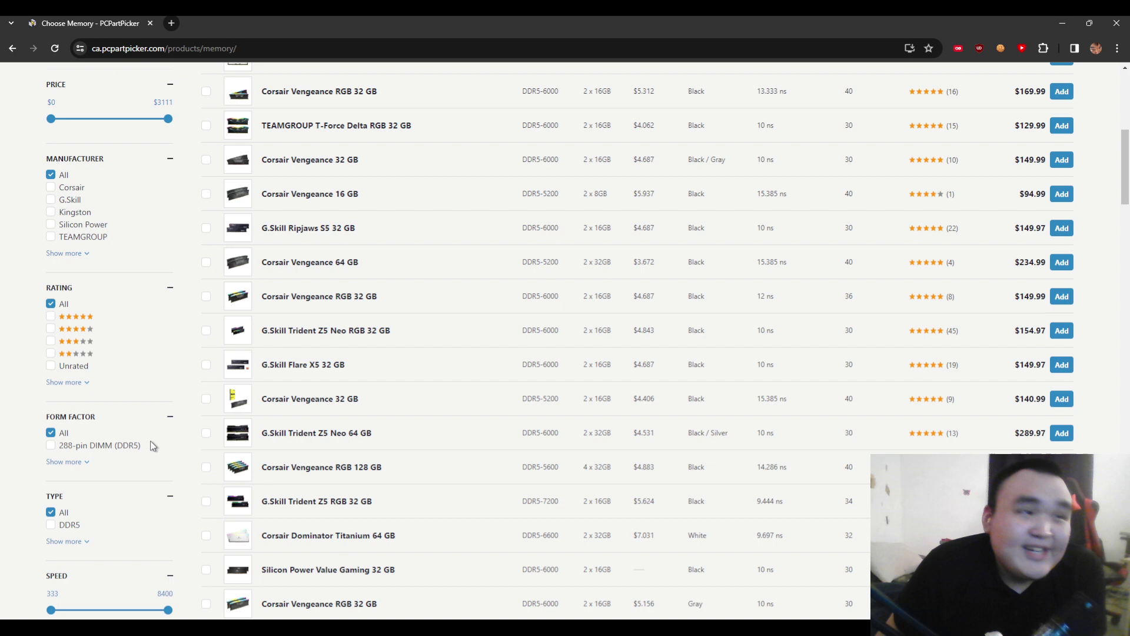
pyautogui.scroll(-2, 150, 440)
pyautogui.scroll(-1, 149, 435)
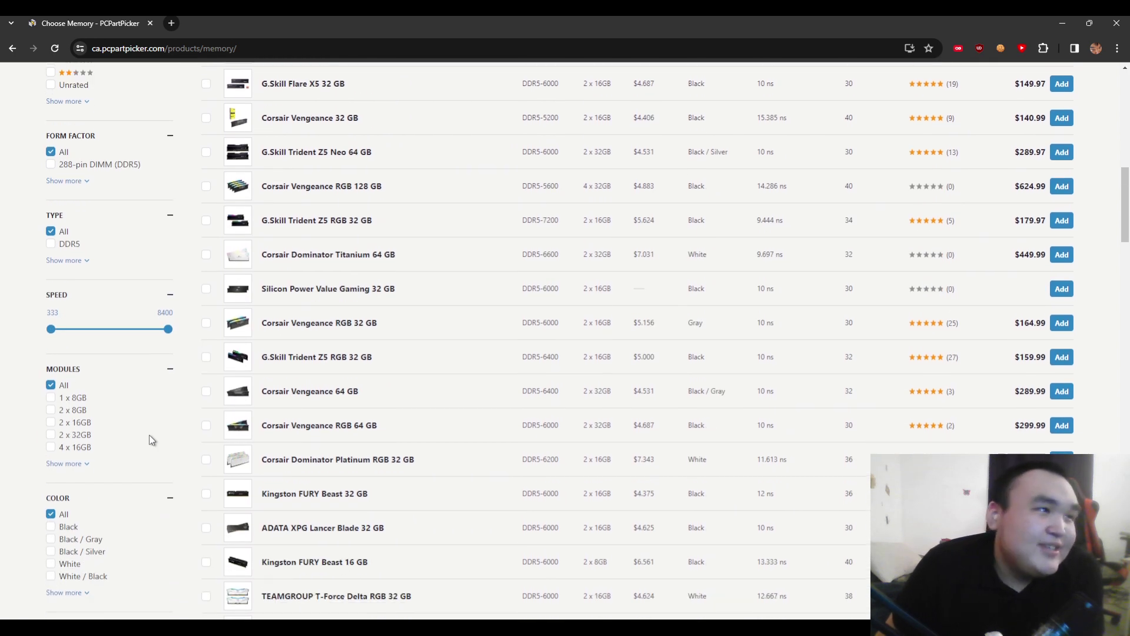
pyautogui.click(52, 427)
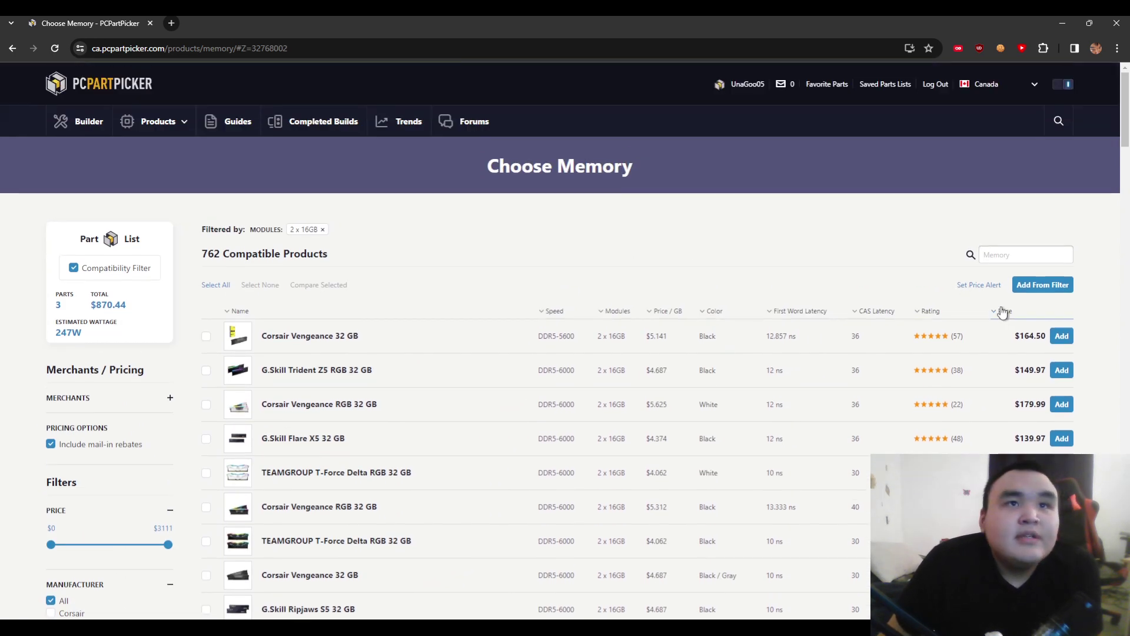
pyautogui.click(1003, 312)
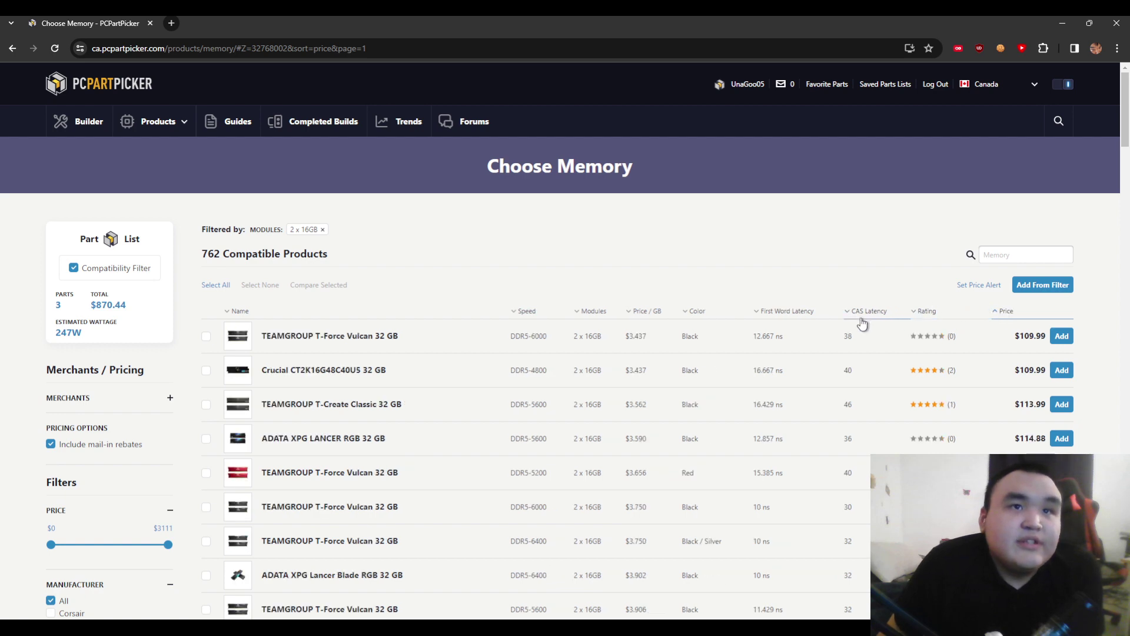
pyautogui.scroll(-1, 533, 371)
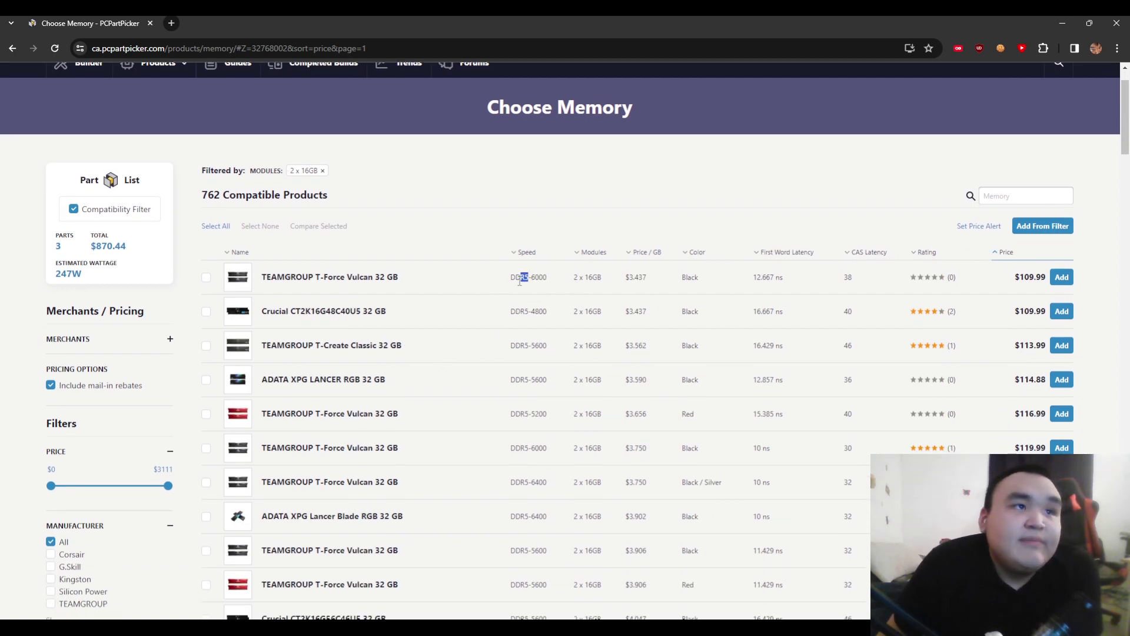
# Compare kit speeds and CAS latencies, then add the T-Force Vulcan DDR5-6000 CL30 kit
pyautogui.moveTo(520, 280); pyautogui.dragTo(873, 273)
pyautogui.click(844, 295)
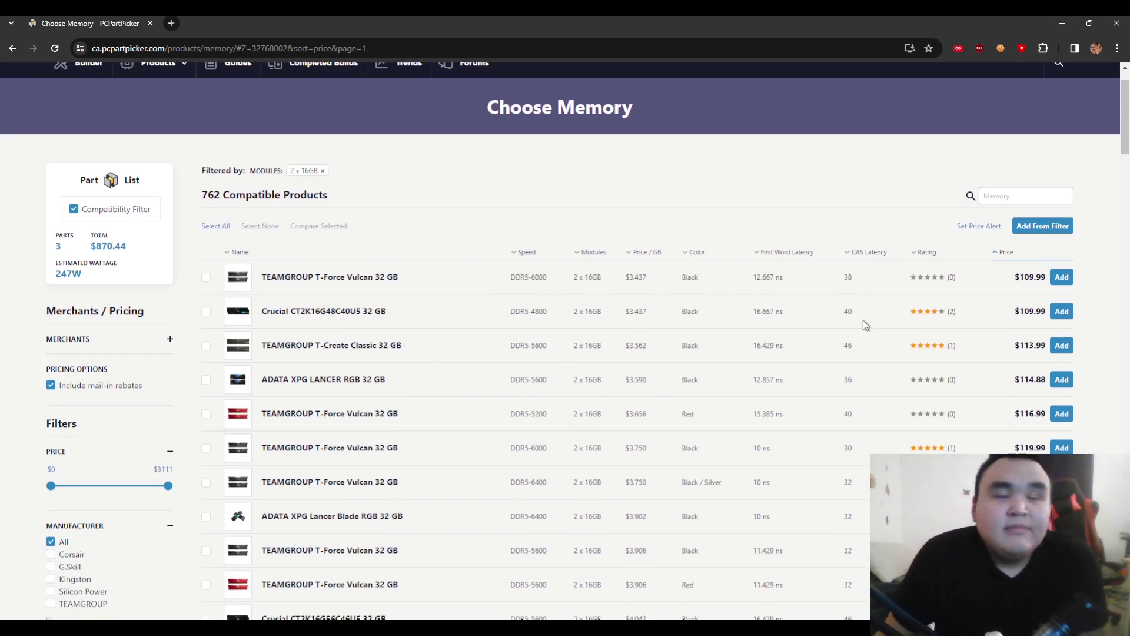
pyautogui.scroll(-1, 856, 336)
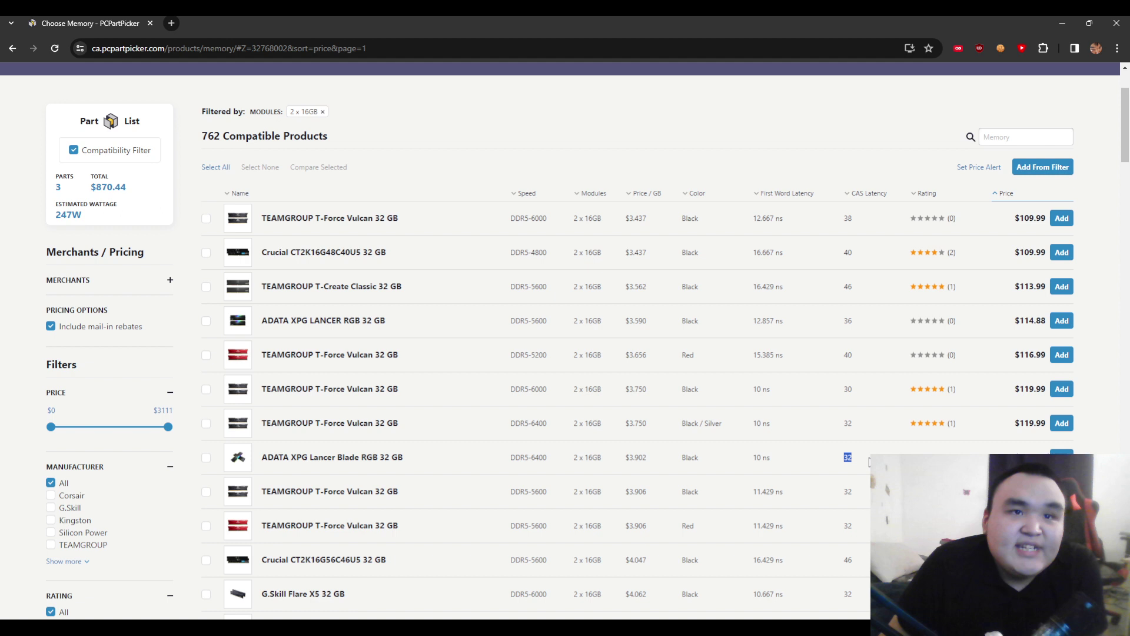
pyautogui.moveTo(875, 391); pyautogui.dragTo(865, 473)
pyautogui.click(875, 425)
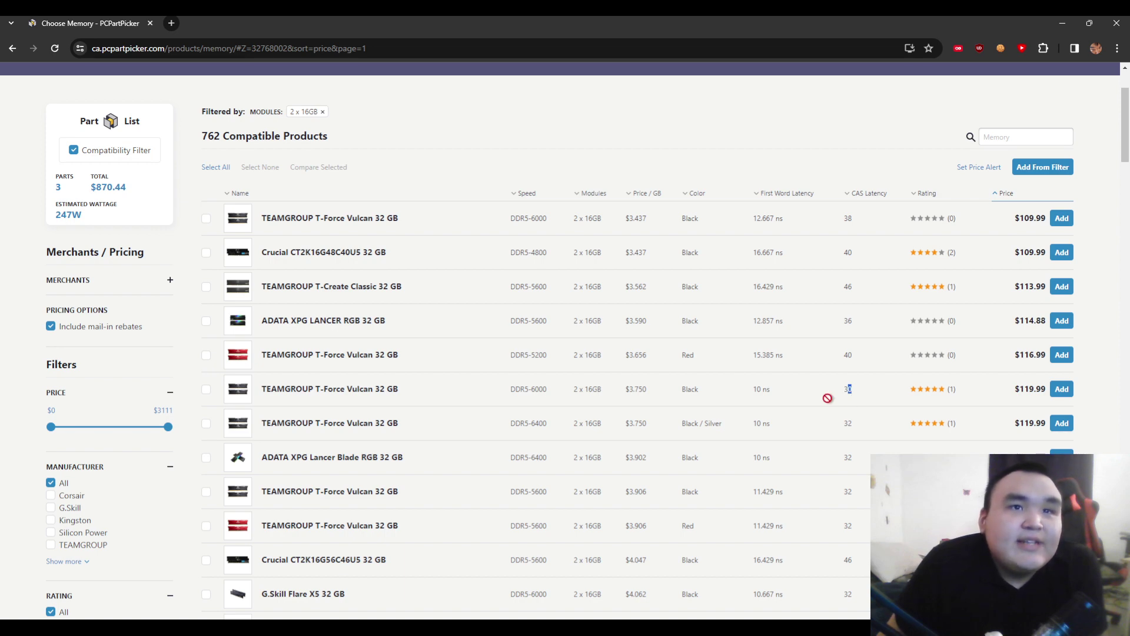
pyautogui.click(1062, 389)
pyautogui.scroll(-1, 619, 371)
pyautogui.scroll(-1, 545, 379)
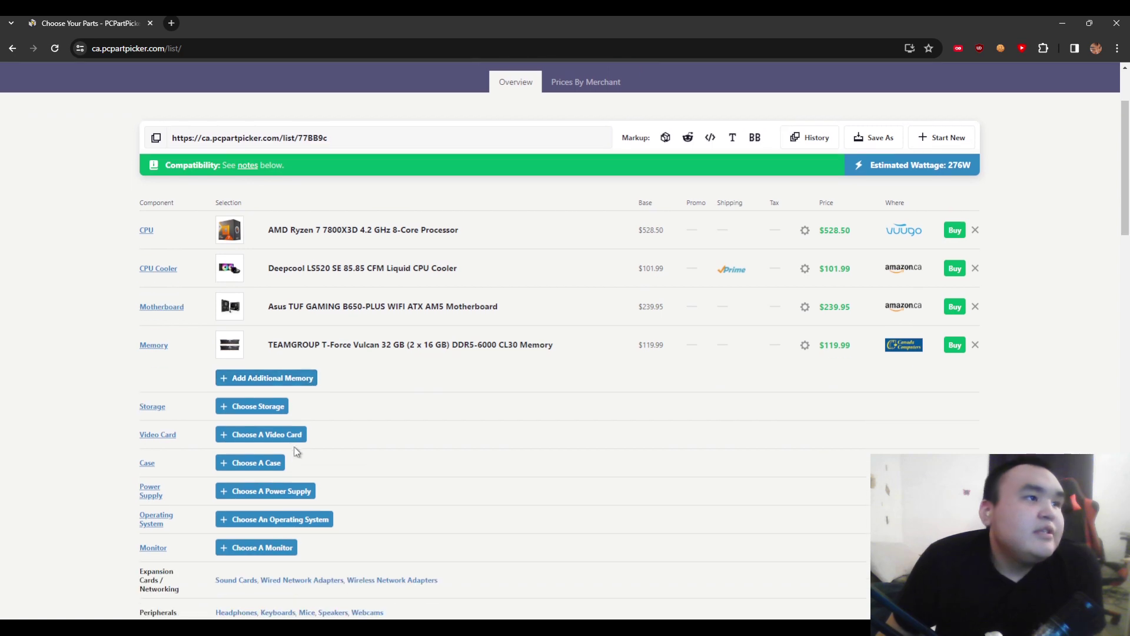
# Note the Samsung 980 Pro 1 TB price, then show only SSDs sorted by price
pyautogui.click(253, 407)
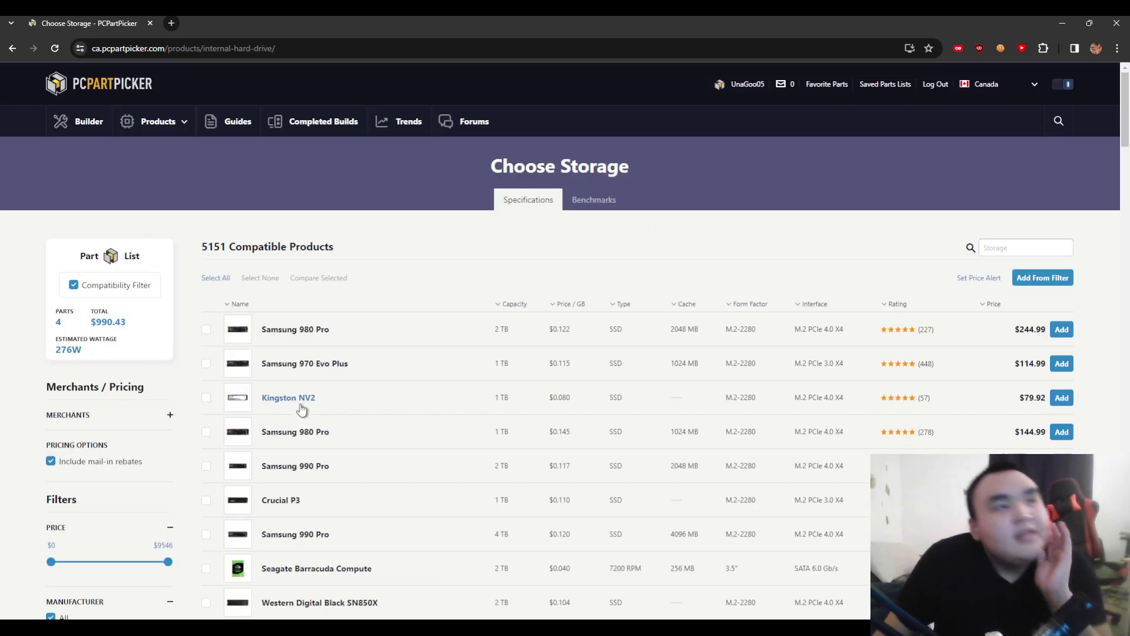
pyautogui.scroll(-1, 300, 406)
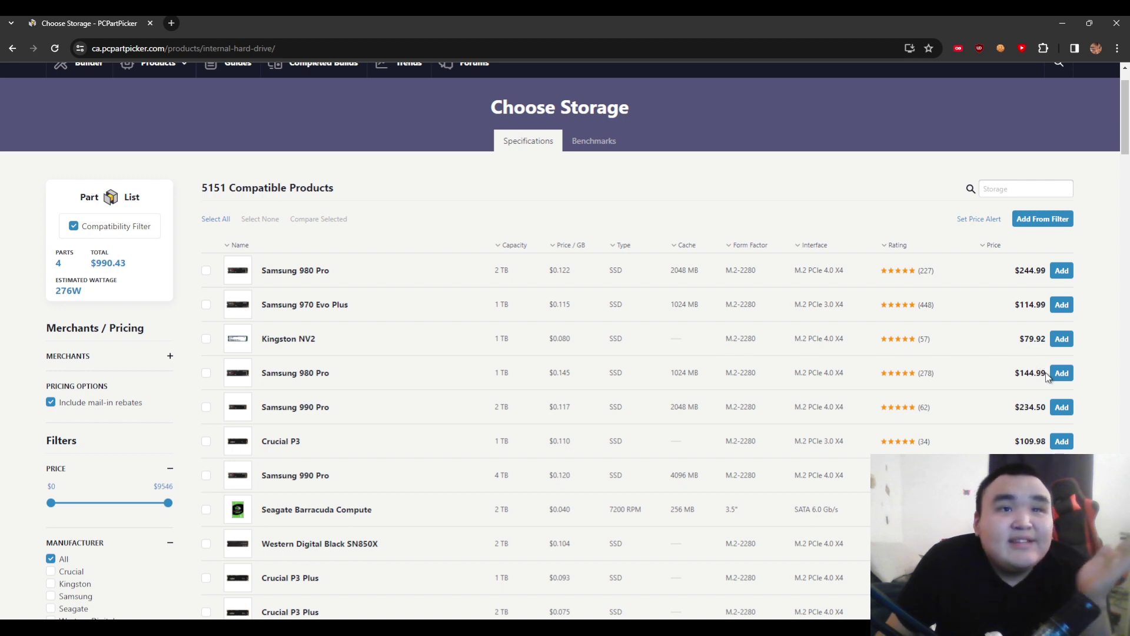
pyautogui.moveTo(1047, 373); pyautogui.dragTo(991, 379)
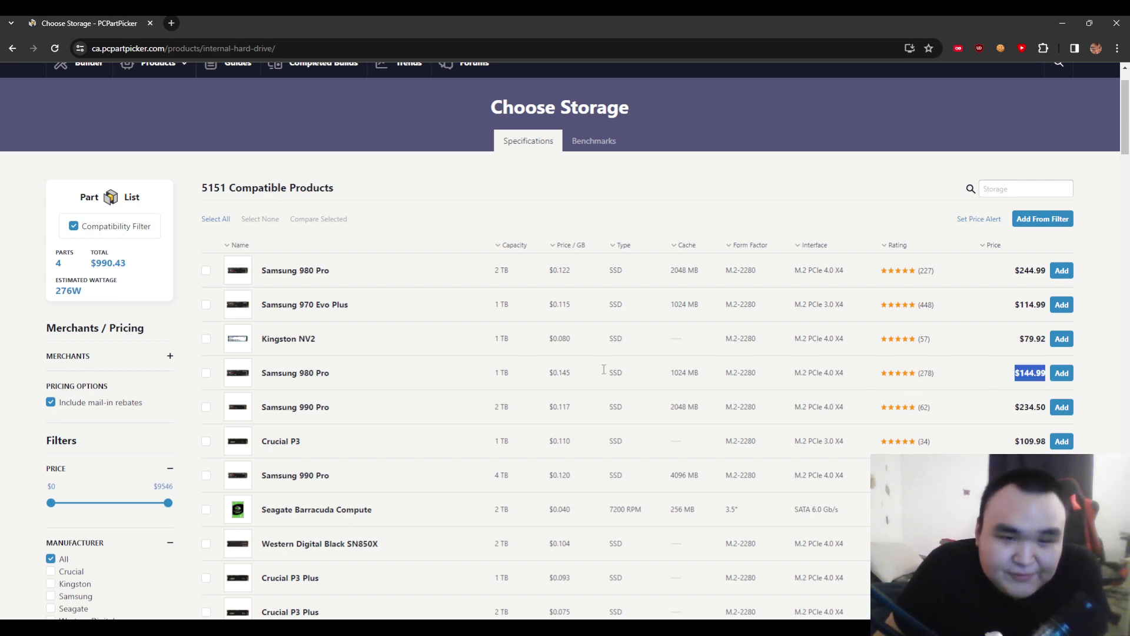
pyautogui.scroll(-4, 190, 465)
pyautogui.scroll(-1, 153, 472)
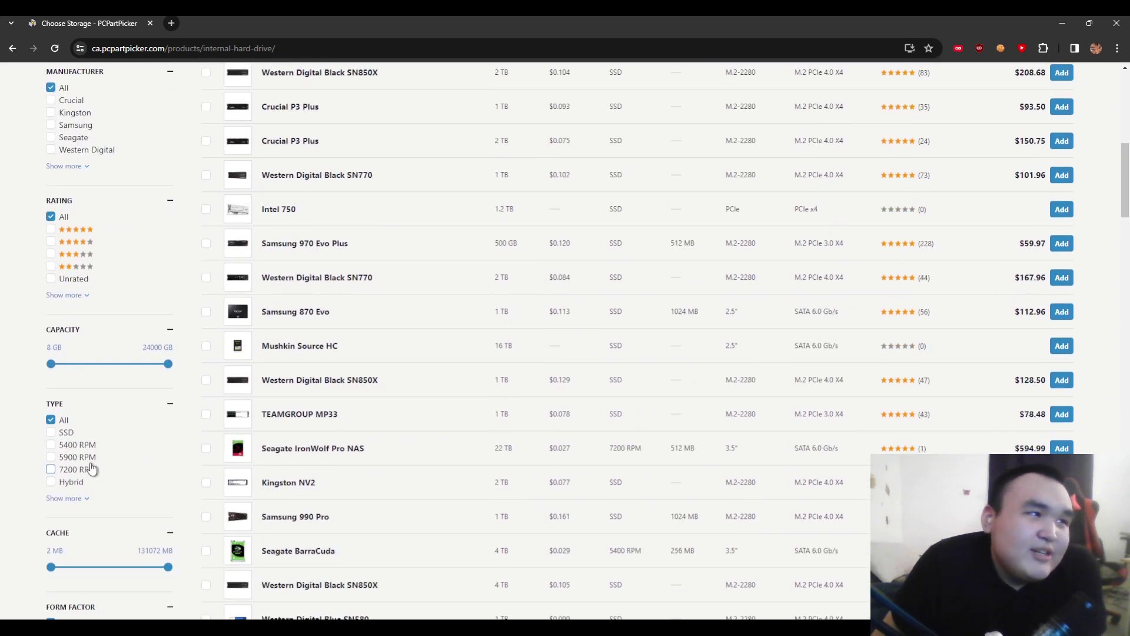
pyautogui.scroll(-1, 88, 467)
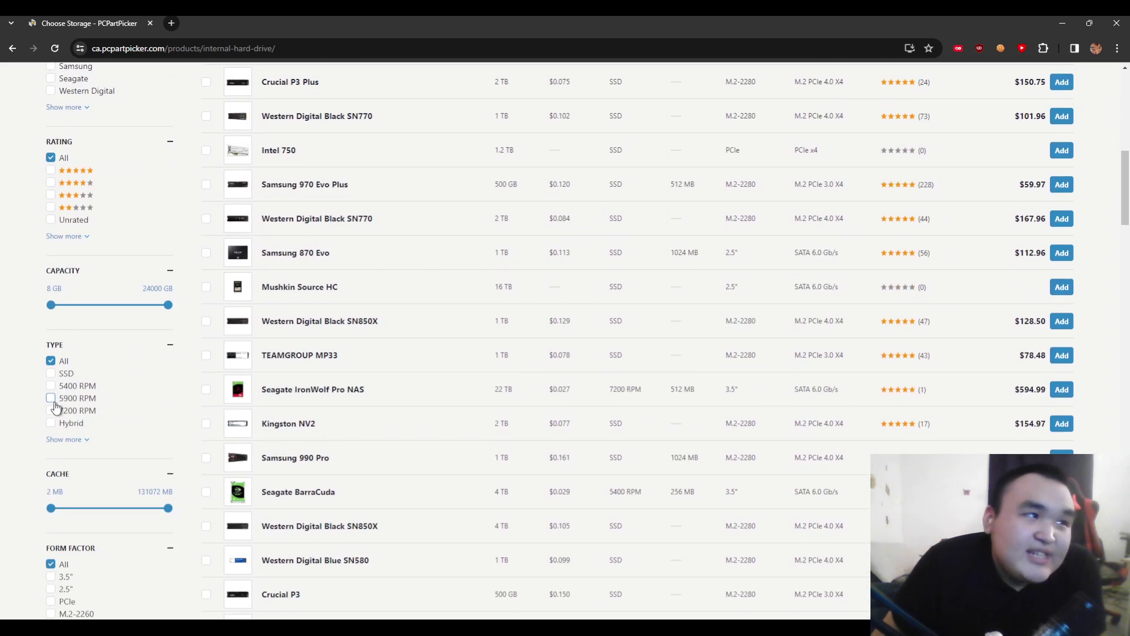
pyautogui.click(49, 372)
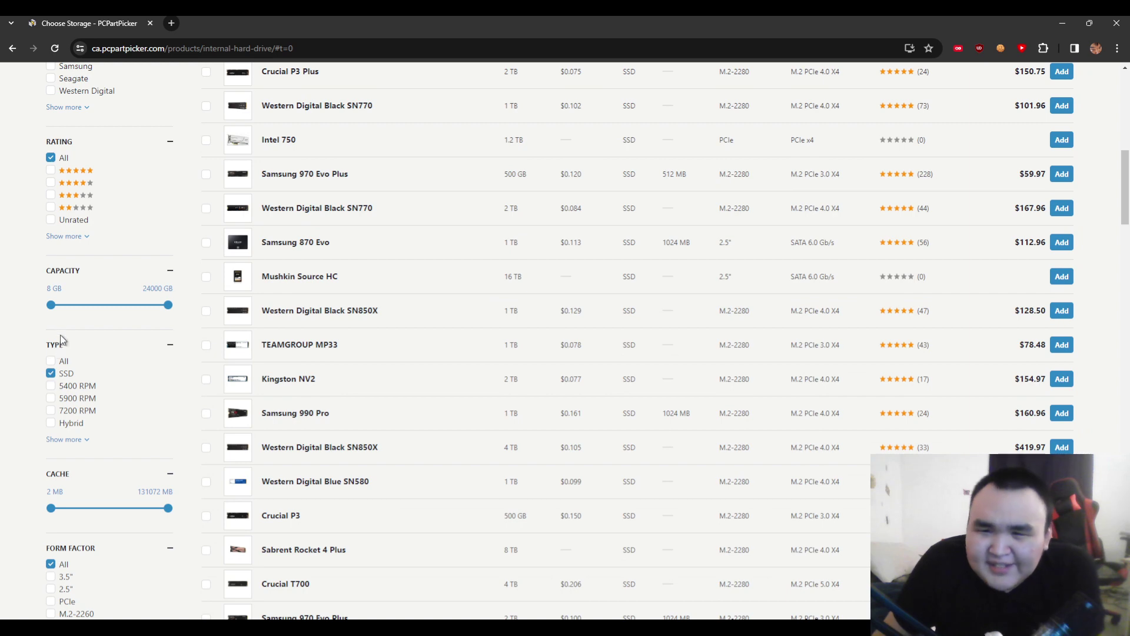
pyautogui.scroll(1, 60, 335)
pyautogui.scroll(2, 105, 293)
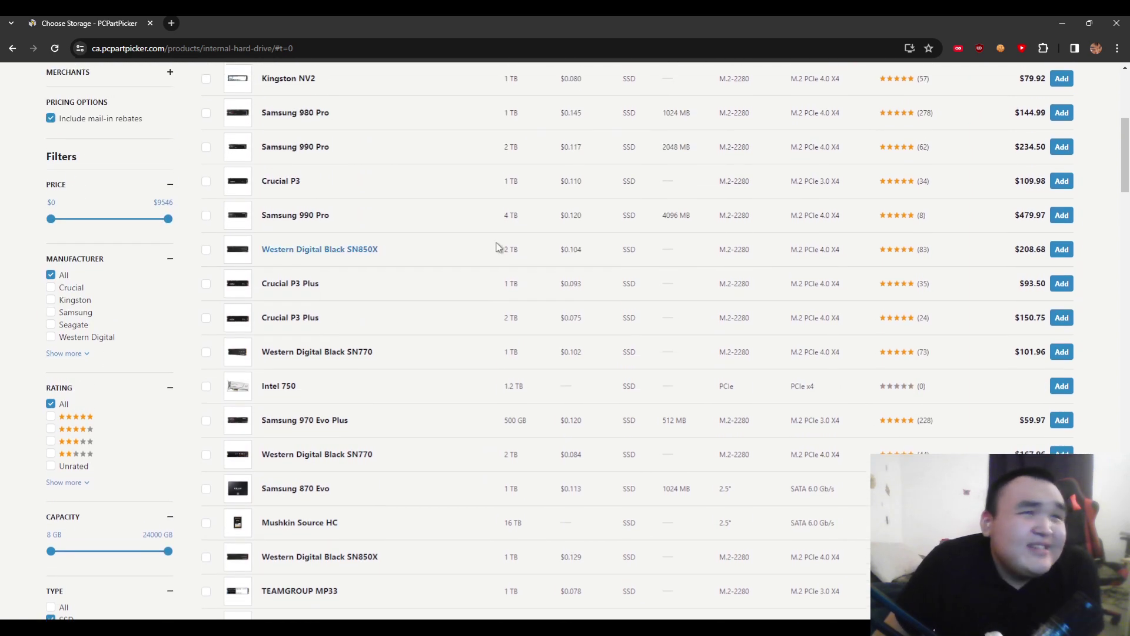
pyautogui.scroll(1, 1007, 211)
pyautogui.scroll(1, 1007, 211)
pyautogui.click(992, 152)
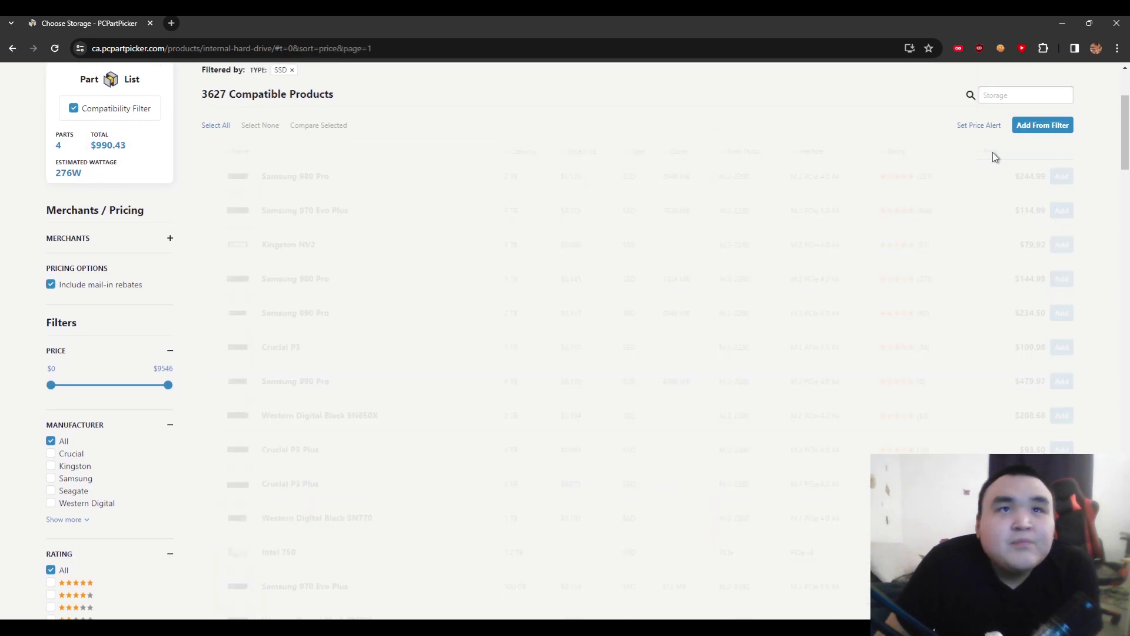
pyautogui.scroll(-1, 583, 252)
pyautogui.scroll(-1, 482, 232)
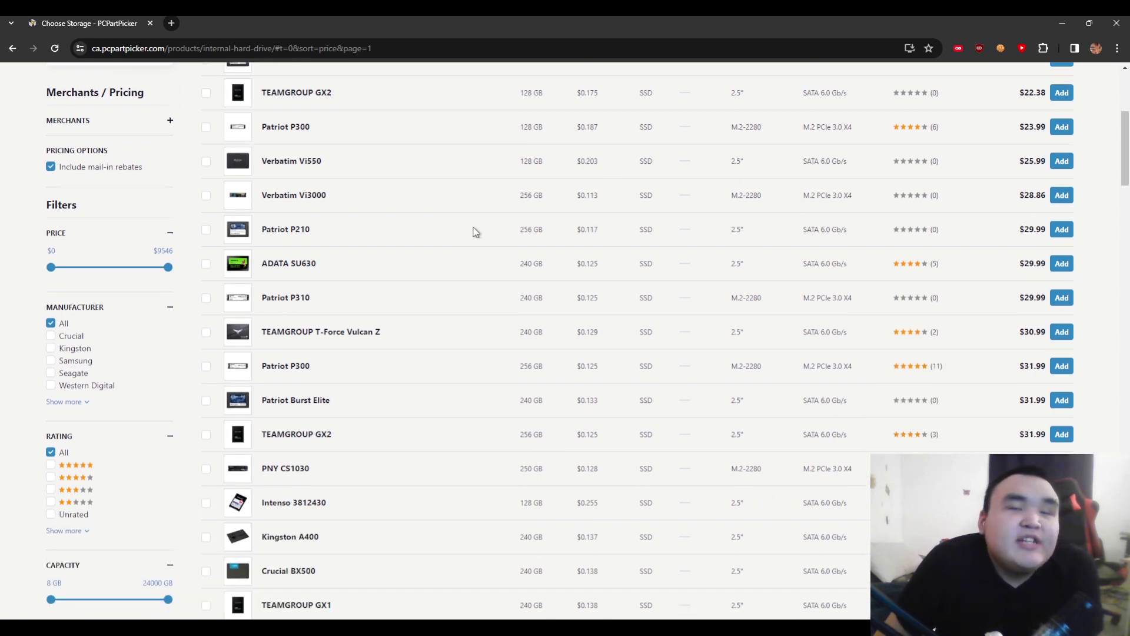
pyautogui.scroll(-1, 472, 231)
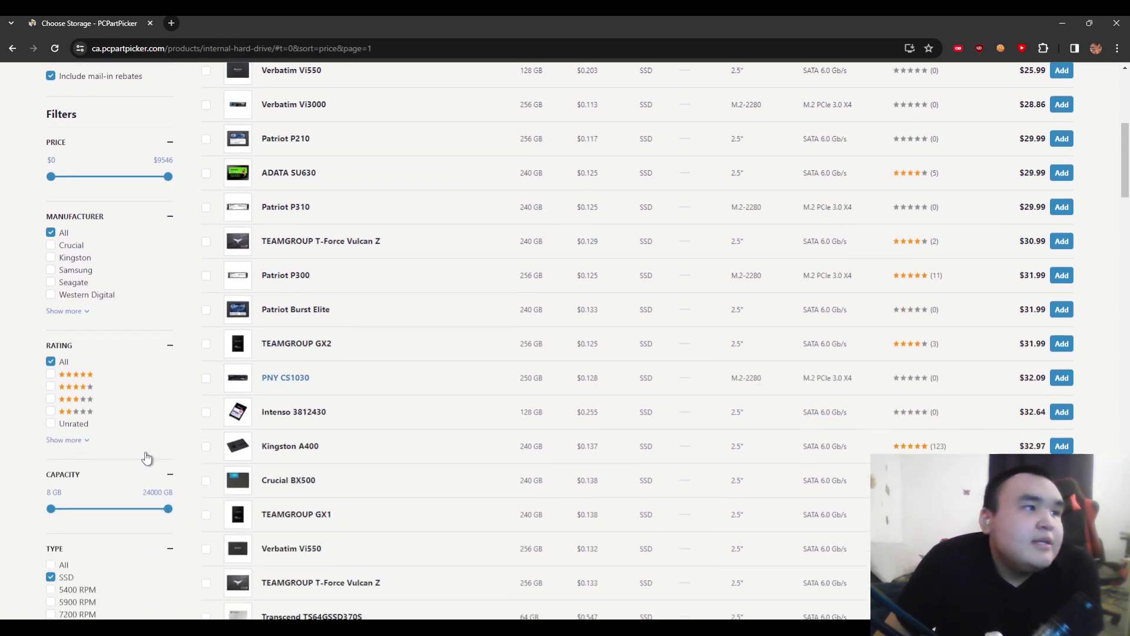
pyautogui.moveTo(50, 482); pyautogui.dragTo(122, 483)
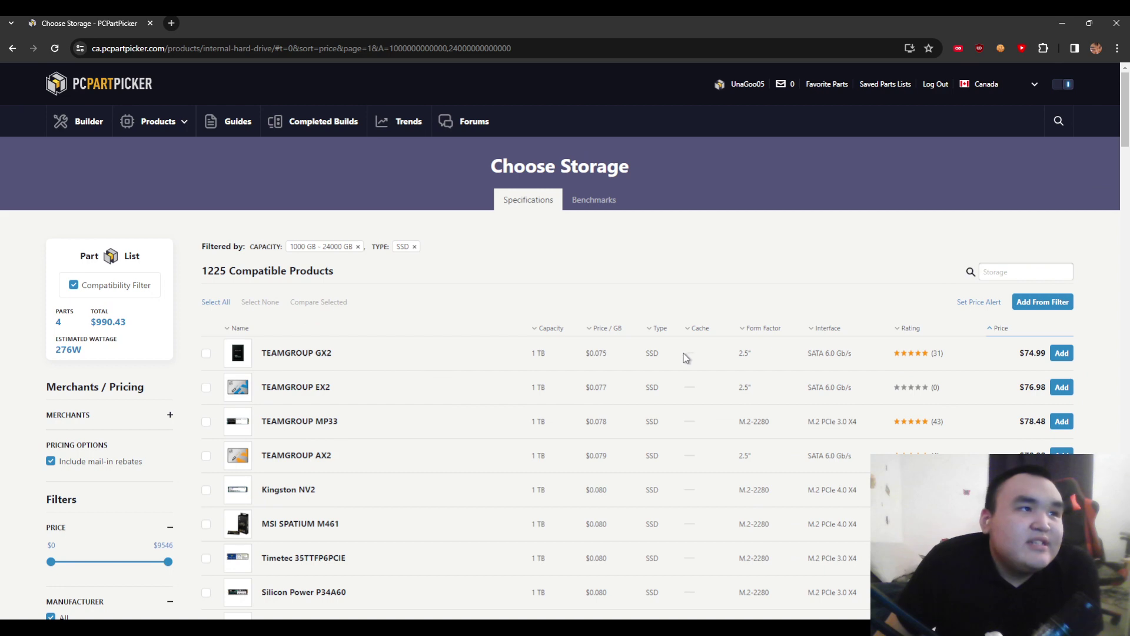
pyautogui.scroll(-1, 684, 354)
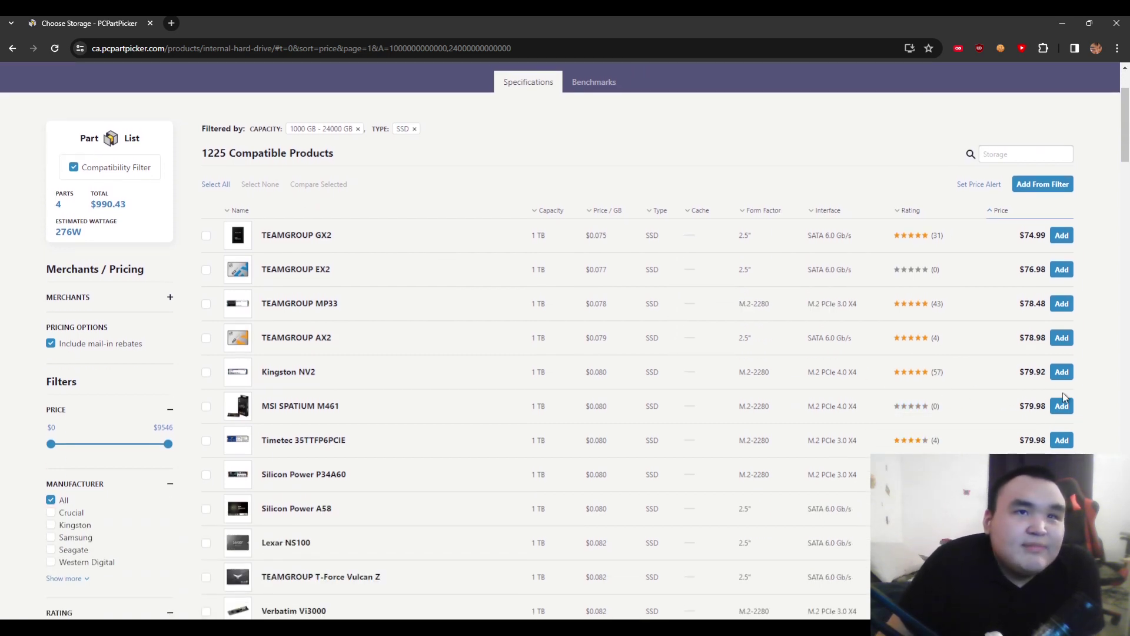
pyautogui.scroll(-2, 304, 326)
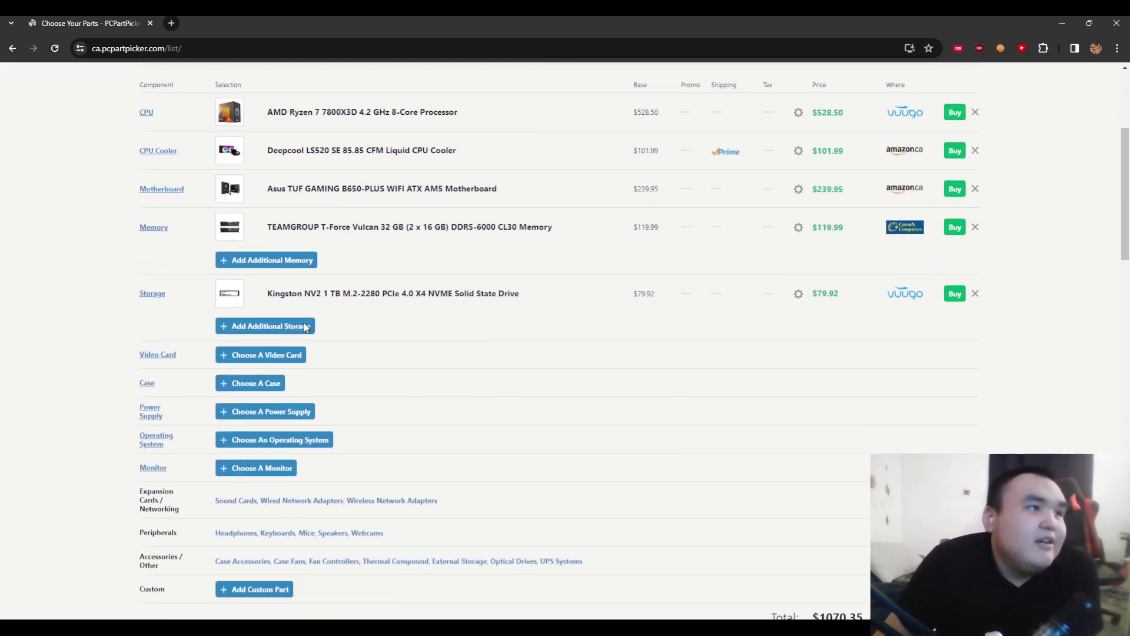
# Add the Sapphire PULSE card with RX 7800 XT and 16 GB specs from the video cards
pyautogui.click(239, 355)
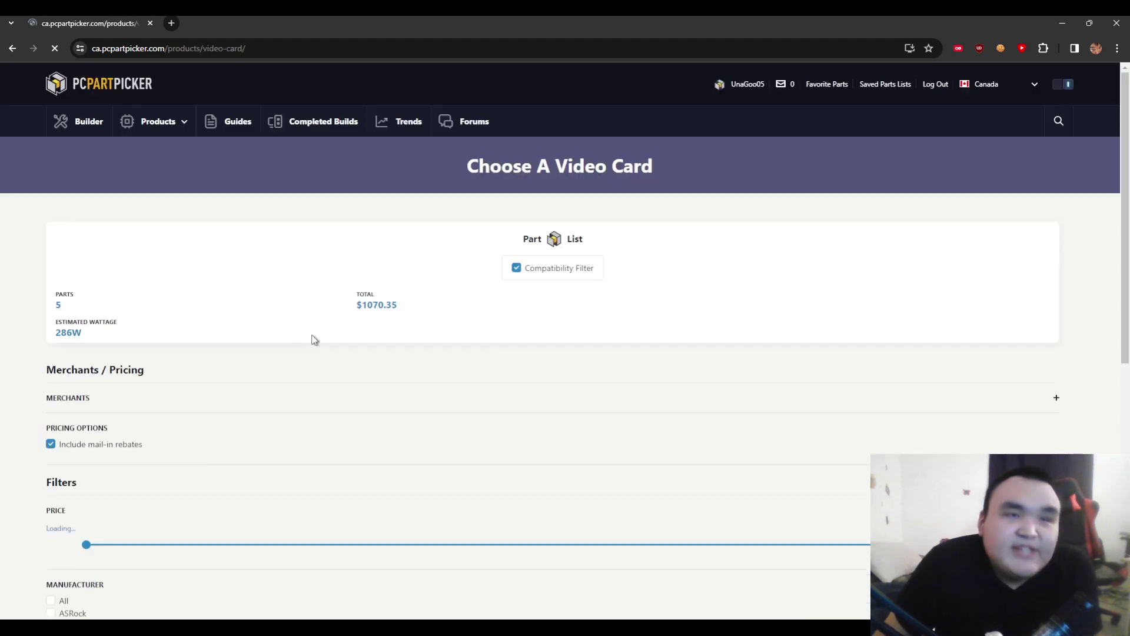
pyautogui.scroll(-2, 521, 320)
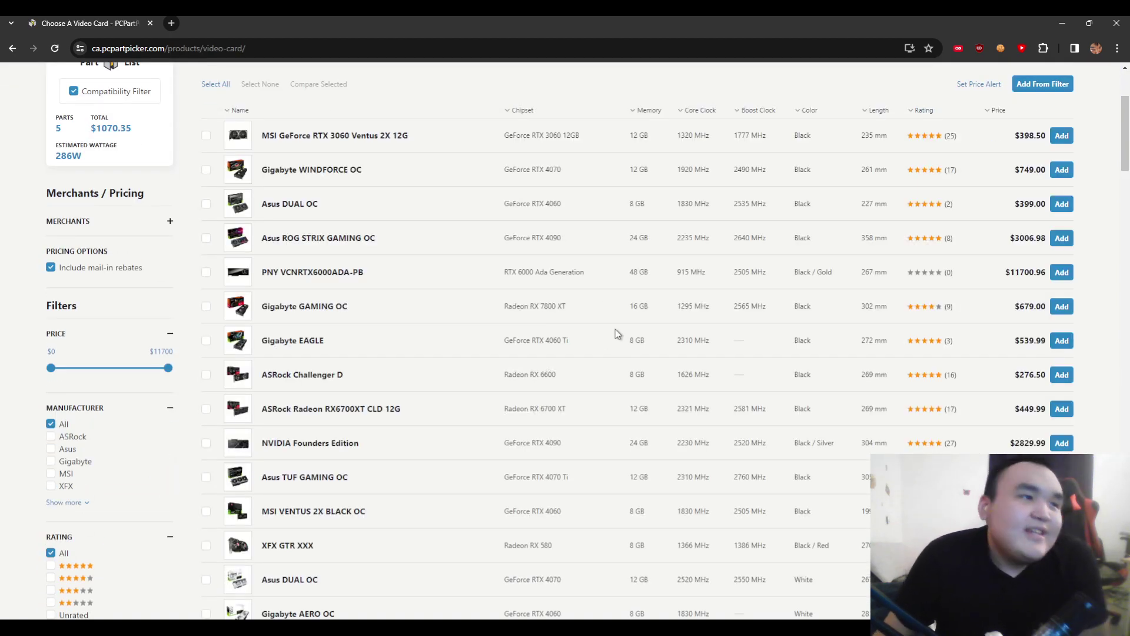
pyautogui.scroll(-1, 615, 329)
pyautogui.scroll(-1, 616, 326)
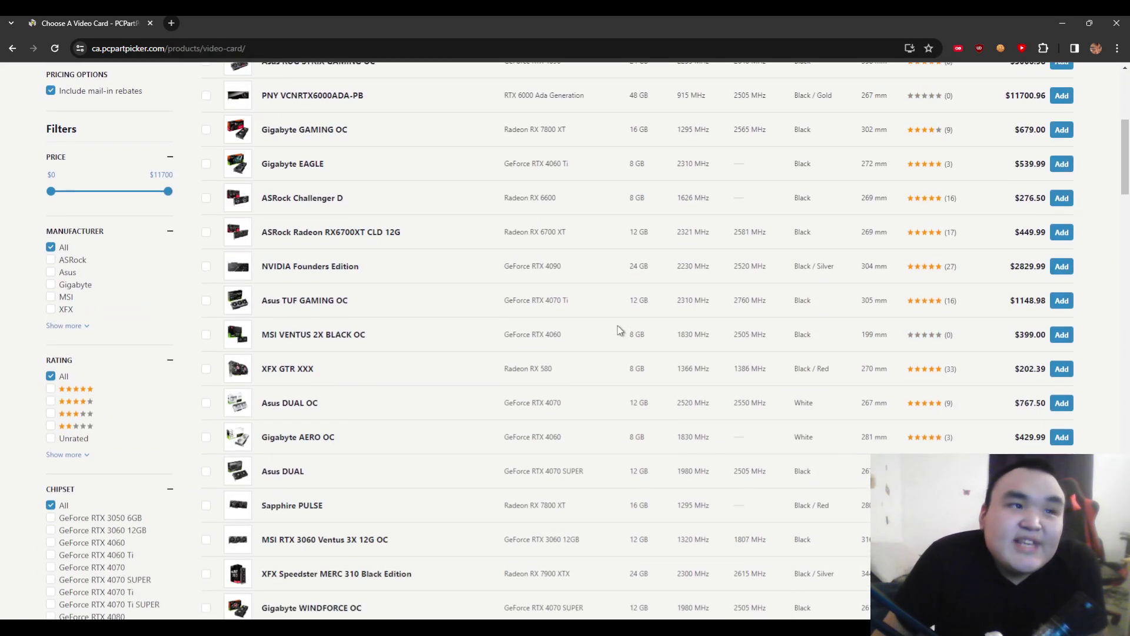
pyautogui.scroll(-1, 609, 446)
pyautogui.moveTo(538, 461); pyautogui.dragTo(1037, 445)
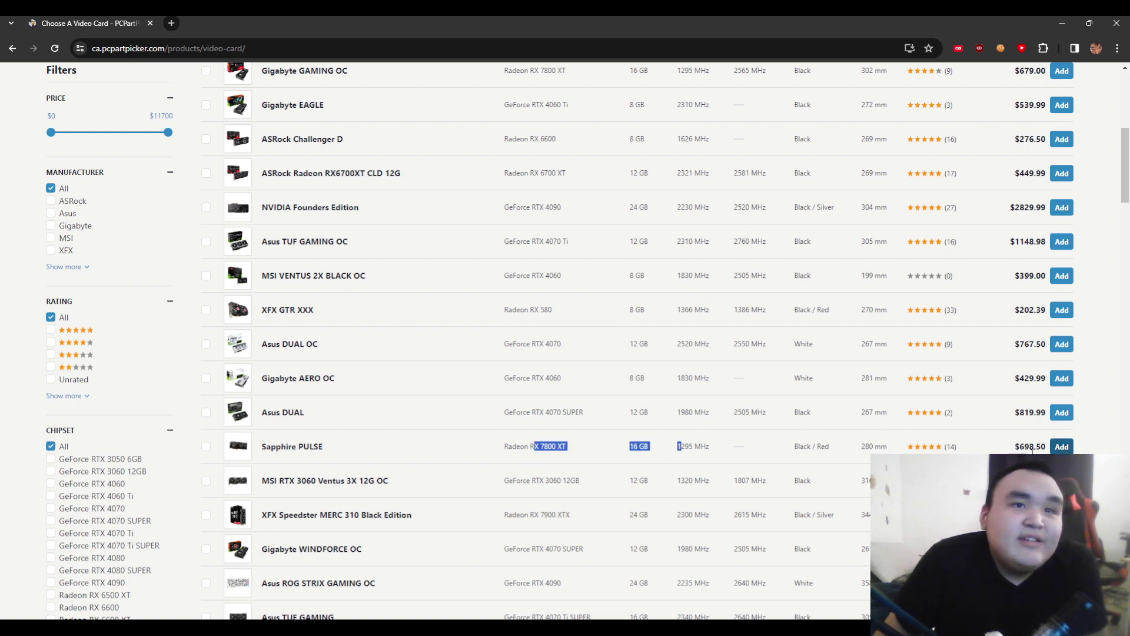
pyautogui.click(1062, 446)
pyautogui.scroll(-2, 627, 476)
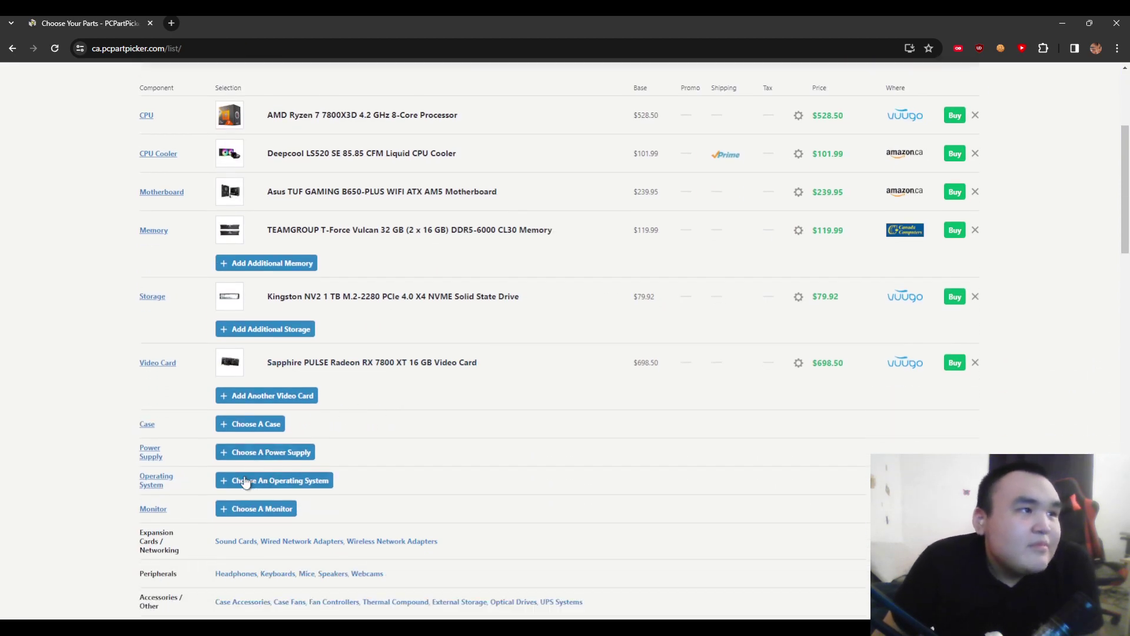
# Return to the case catalogue and add the Corsair 4000D Airflow mid tower
pyautogui.click(247, 424)
pyautogui.scroll(-2, 677, 378)
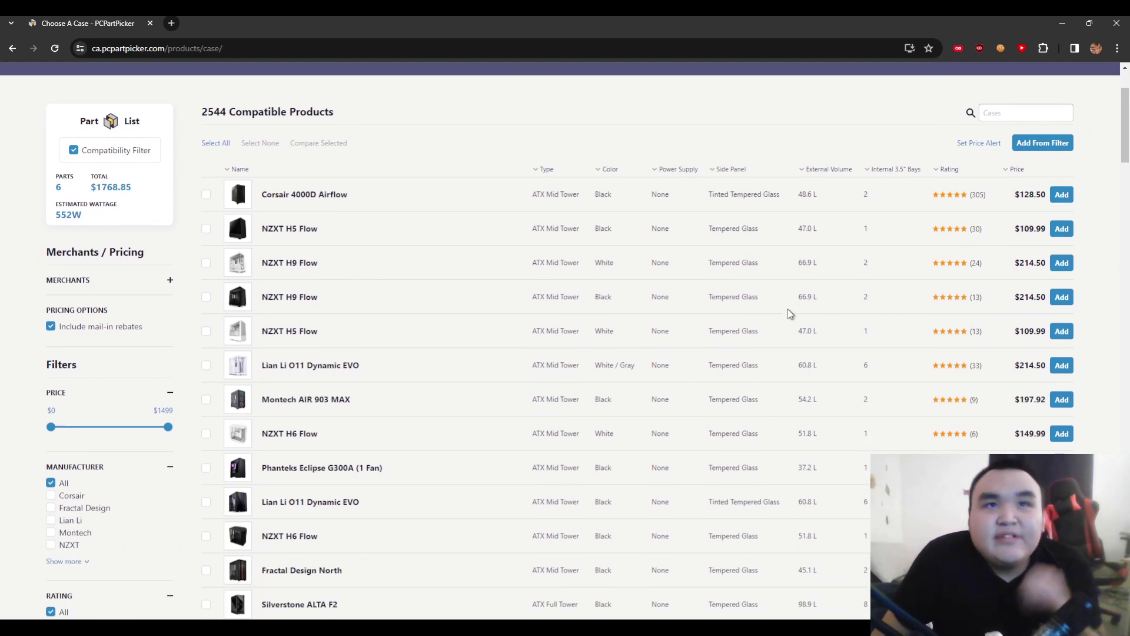
pyautogui.scroll(2, 676, 331)
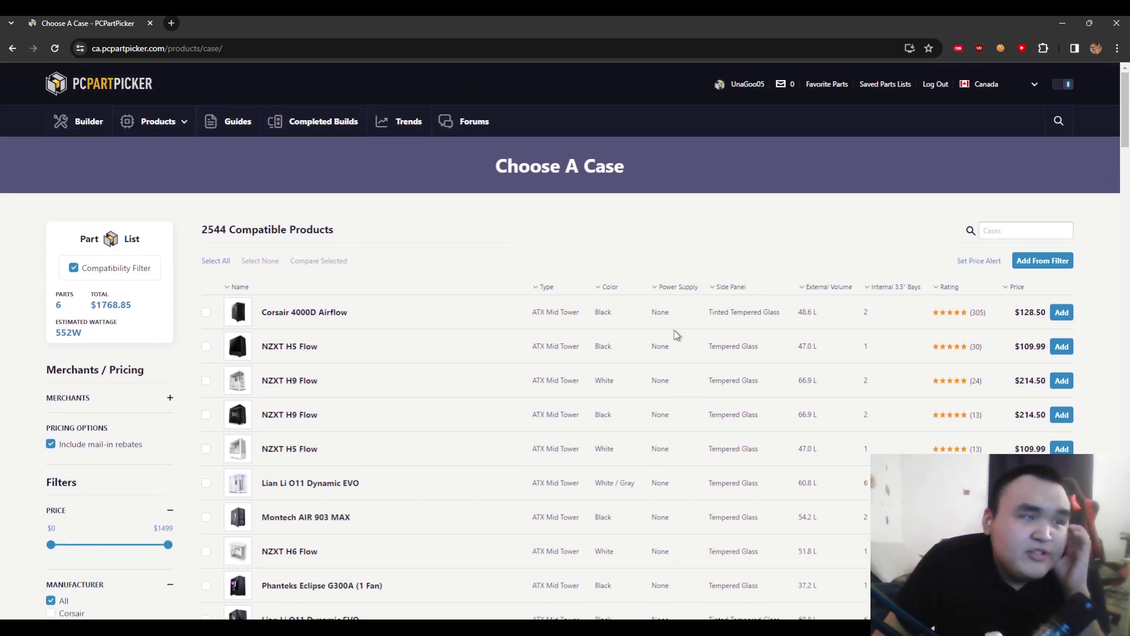
pyautogui.scroll(-2, 676, 334)
pyautogui.scroll(-1, 536, 357)
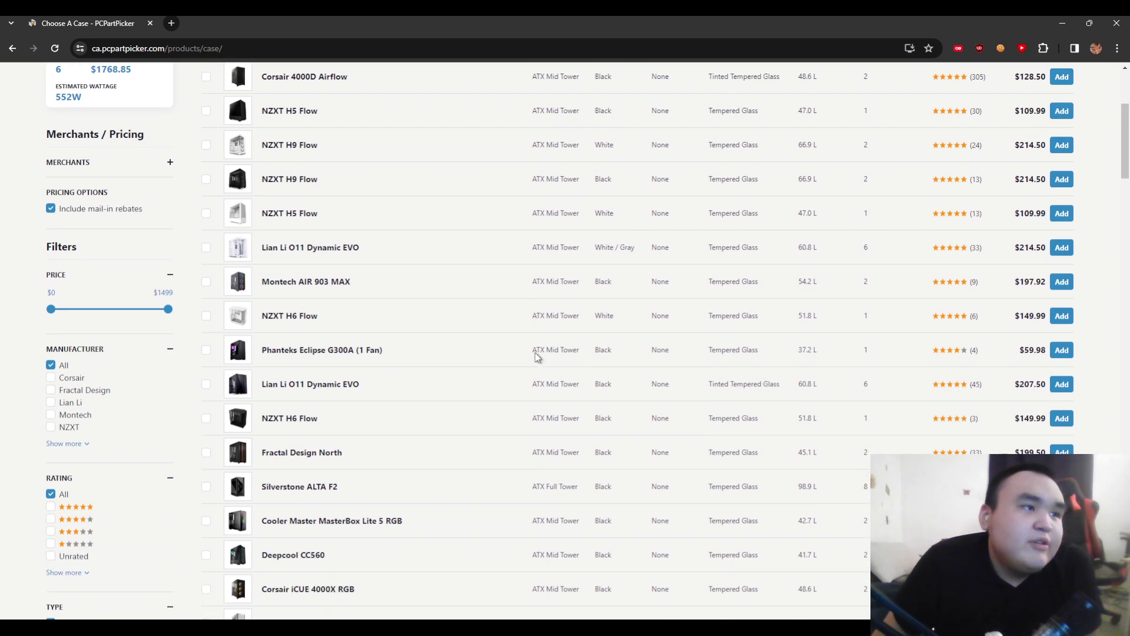
pyautogui.hotkey('alt', 'Left')
pyautogui.scroll(2, 556, 340)
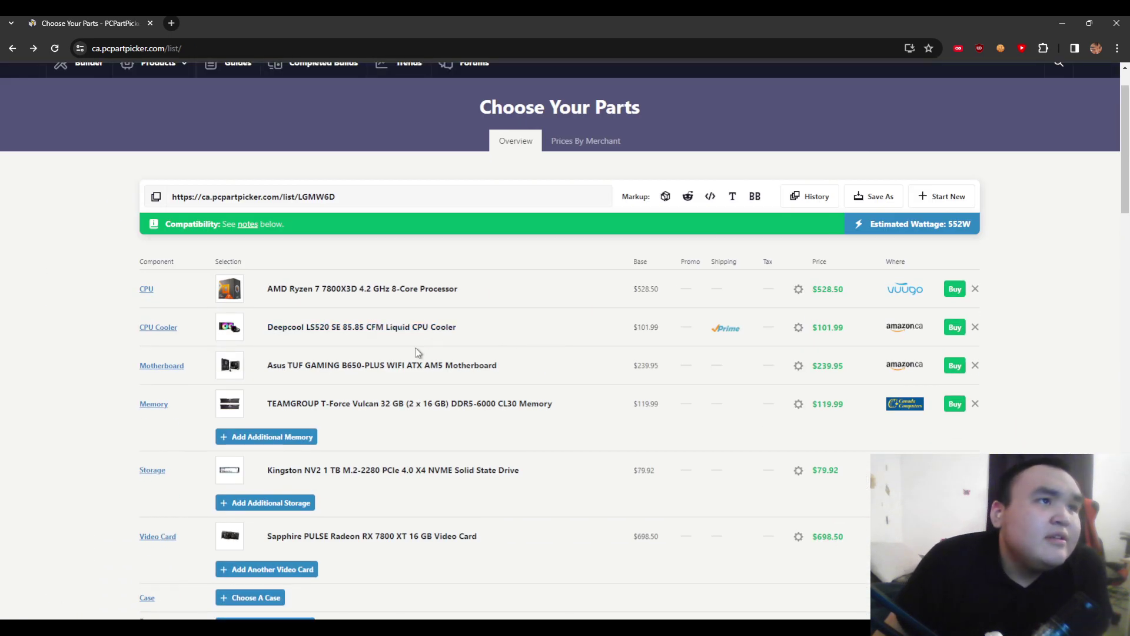
pyautogui.scroll(-2, 433, 375)
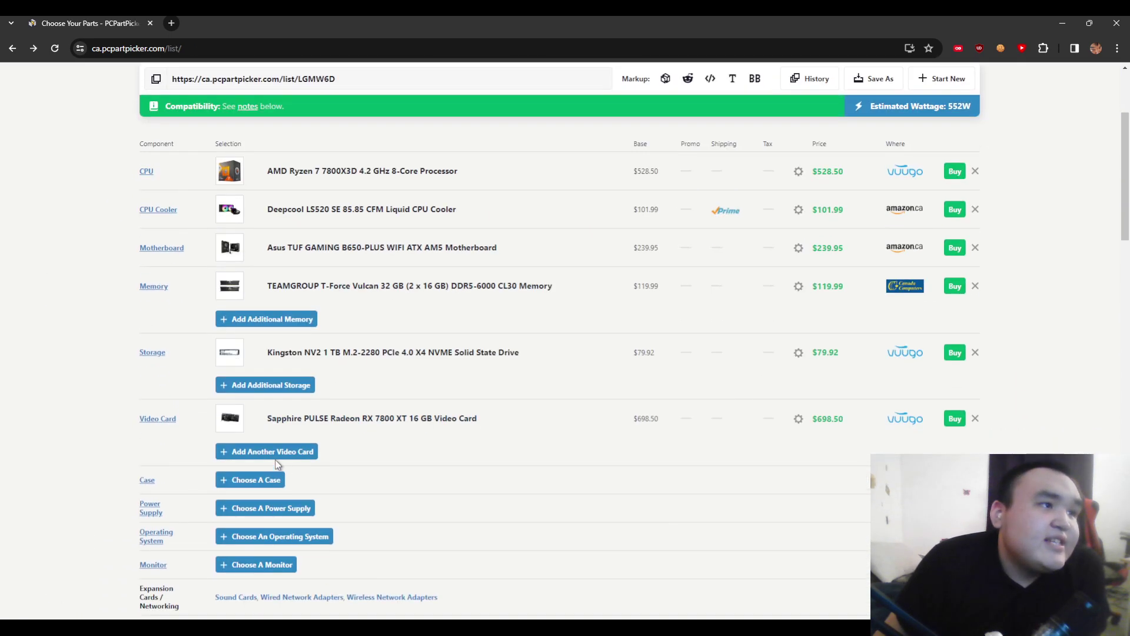
pyautogui.click(251, 482)
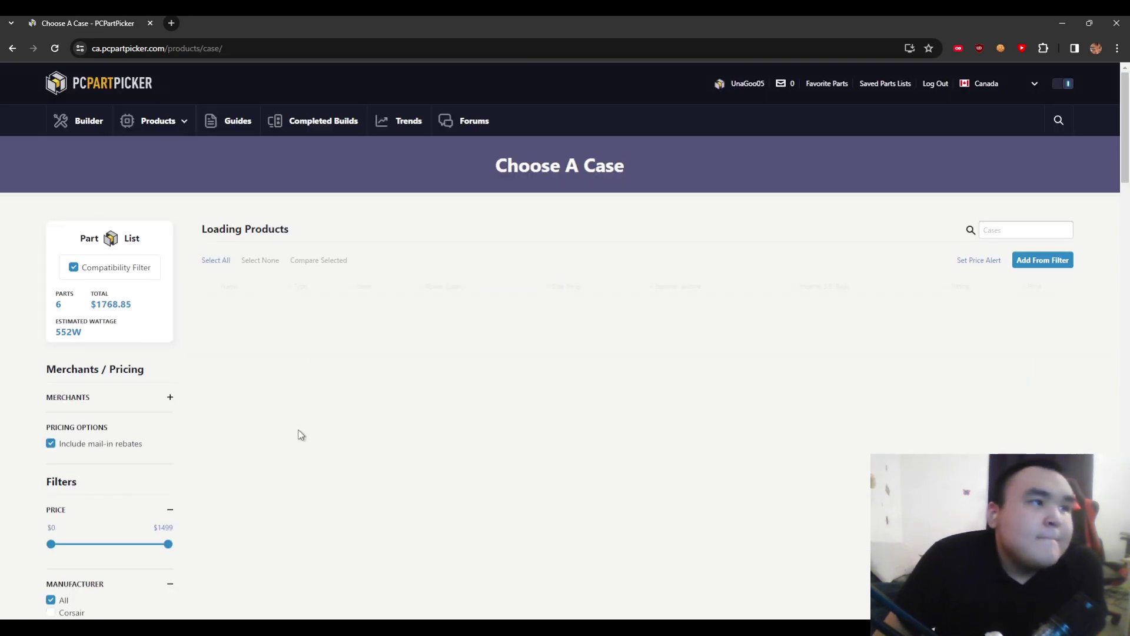
pyautogui.scroll(-2, 347, 412)
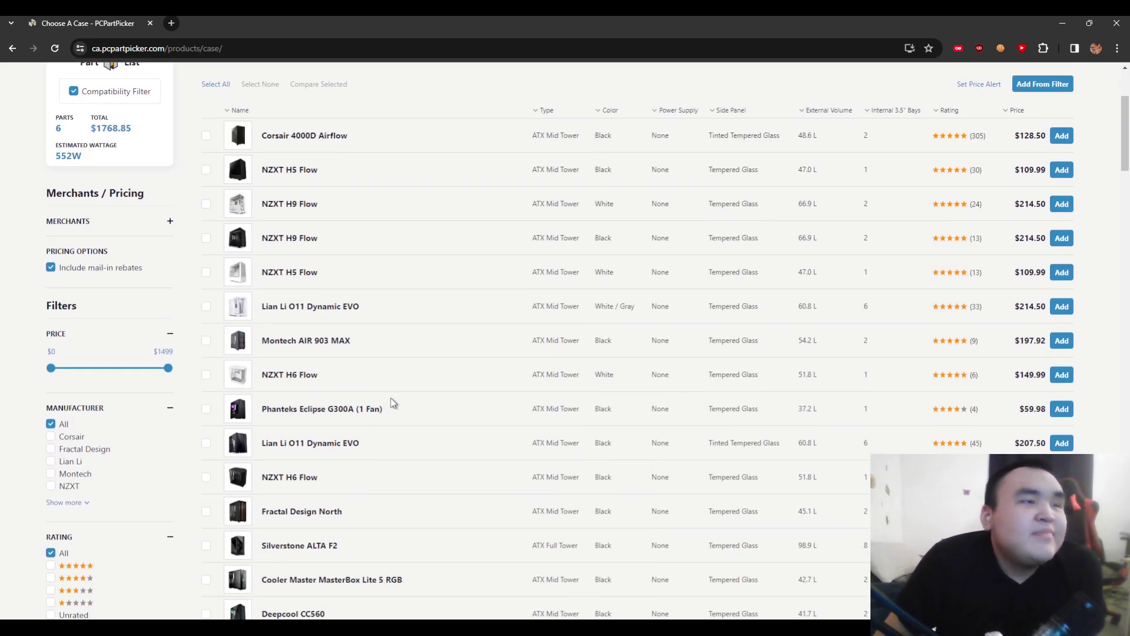
pyautogui.scroll(-1, 393, 402)
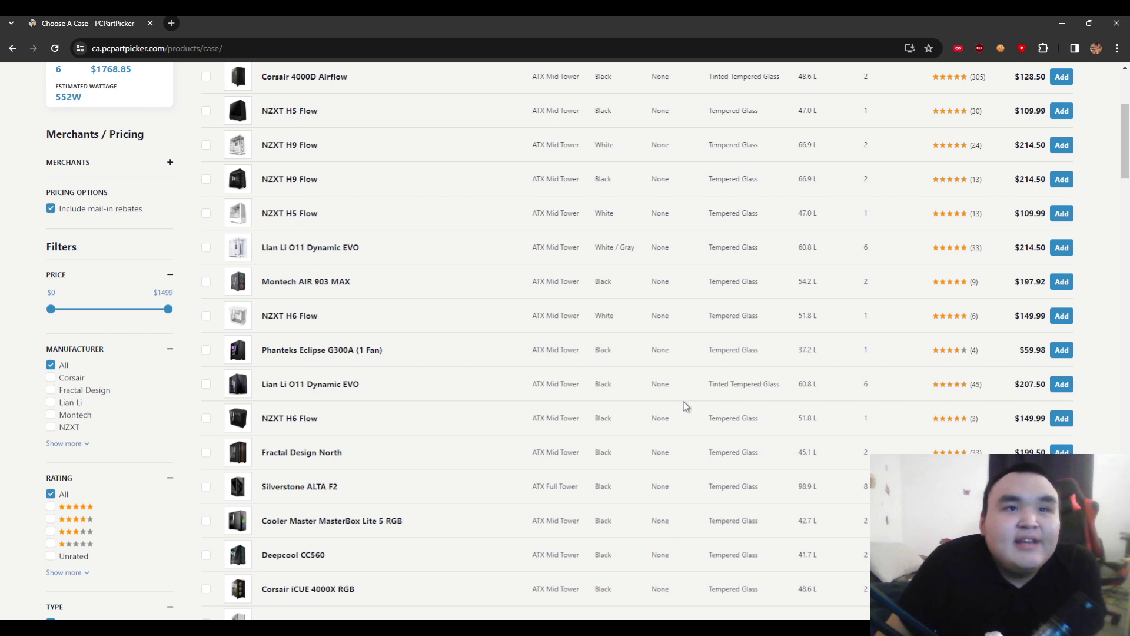
pyautogui.scroll(-1, 694, 465)
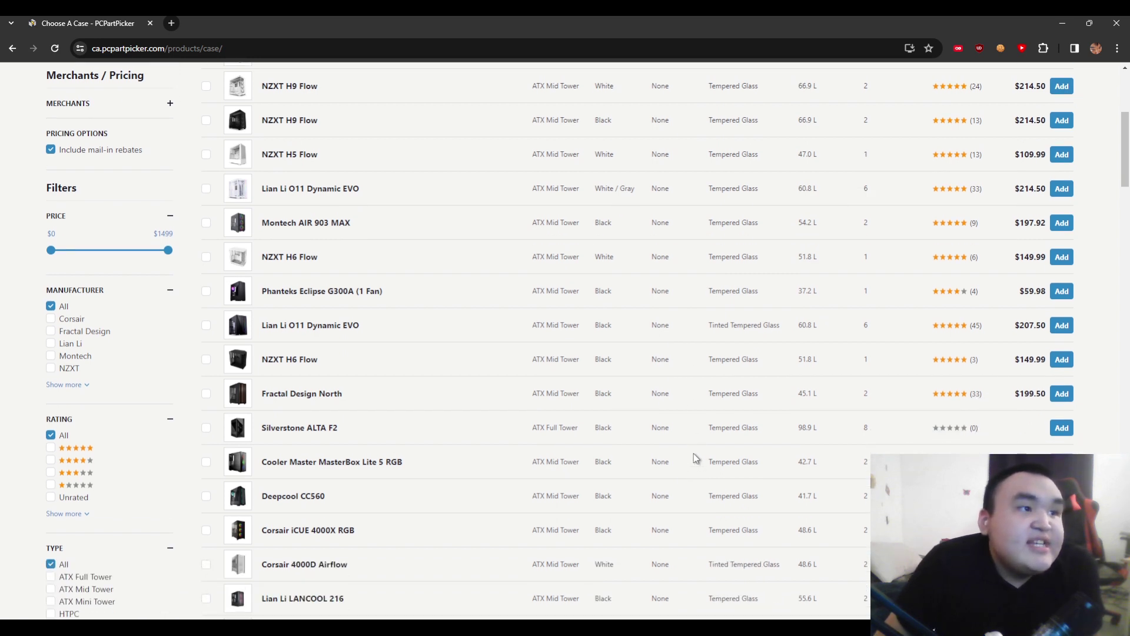
pyautogui.scroll(-1, 671, 475)
pyautogui.scroll(-1, 651, 483)
pyautogui.scroll(-1, 651, 483)
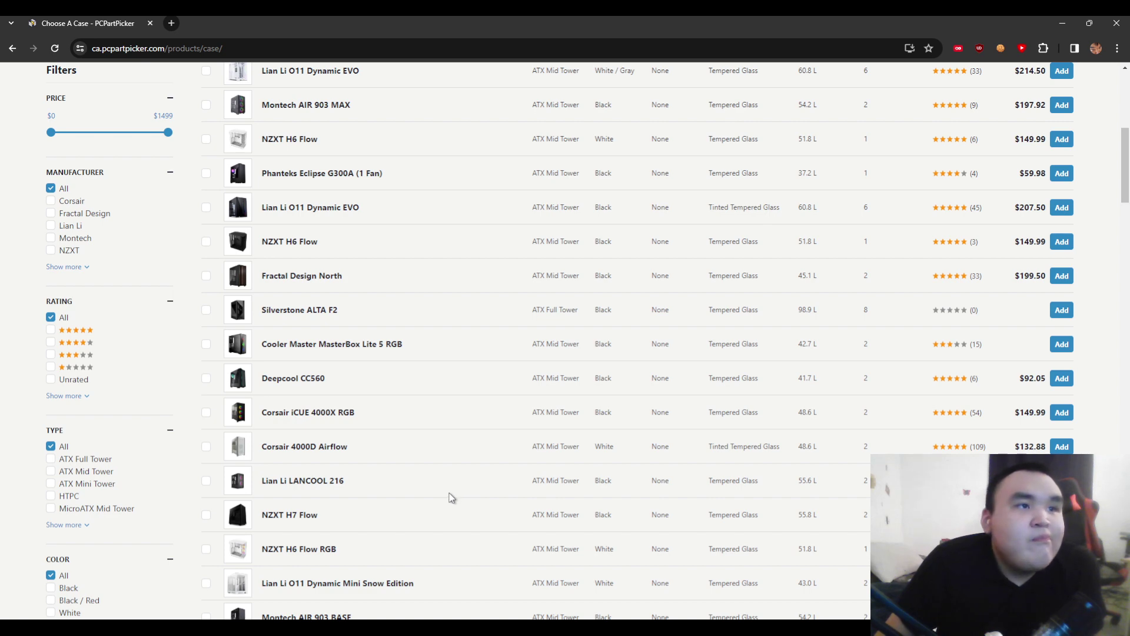
pyautogui.scroll(-1, 448, 491)
pyautogui.scroll(-1, 462, 462)
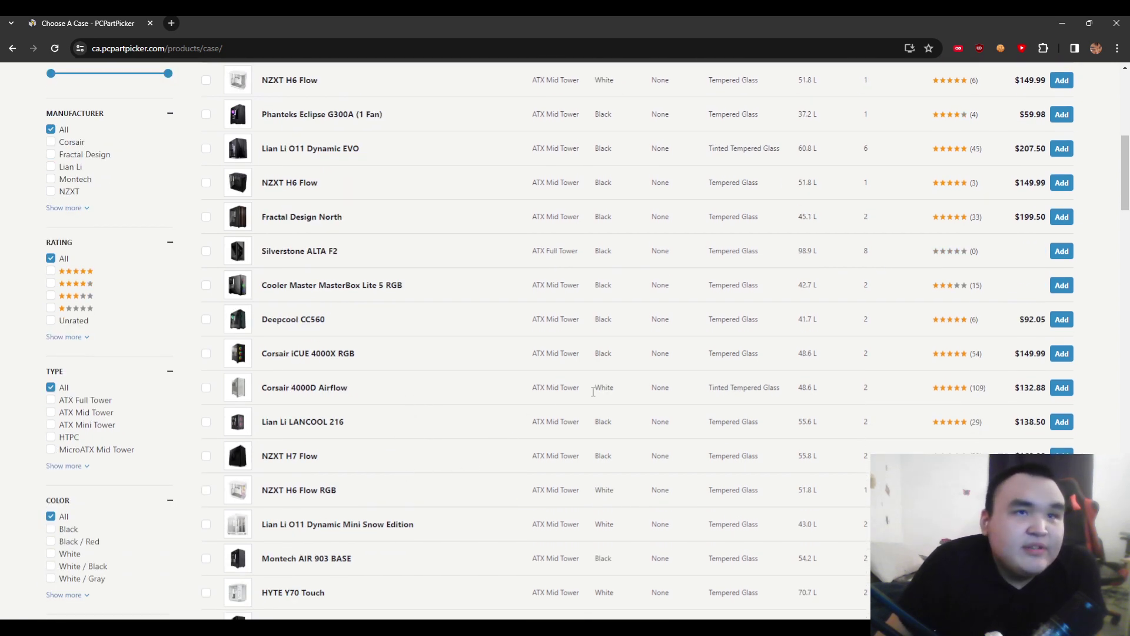
pyautogui.moveTo(570, 388); pyautogui.dragTo(809, 428)
pyautogui.click(695, 357)
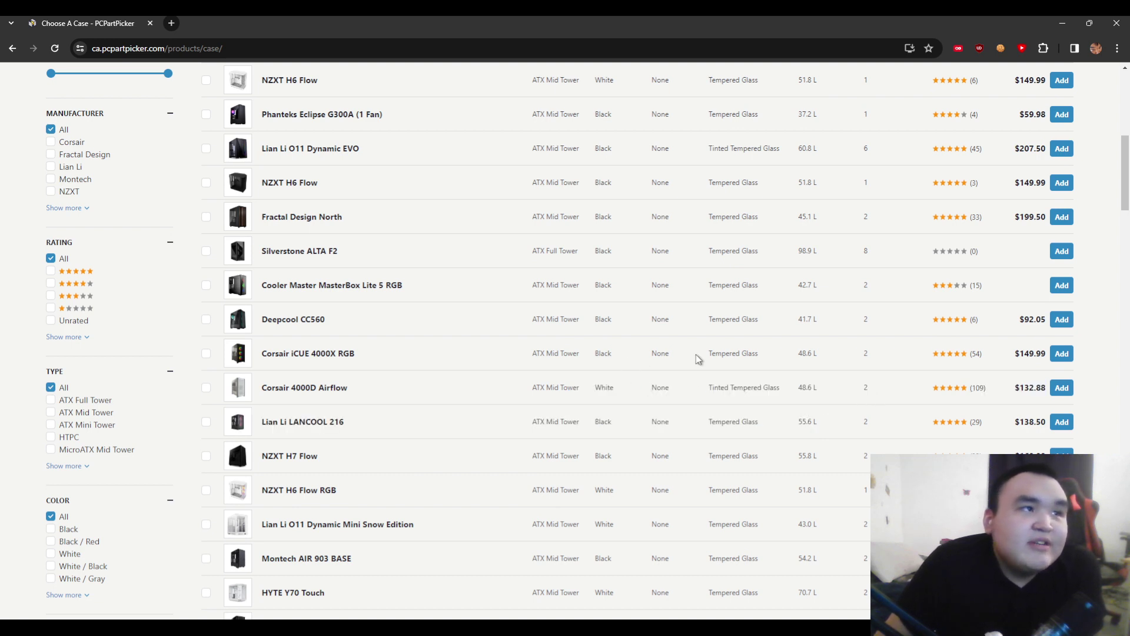
pyautogui.click(1058, 391)
pyautogui.scroll(-1, 560, 424)
pyautogui.scroll(-2, 324, 454)
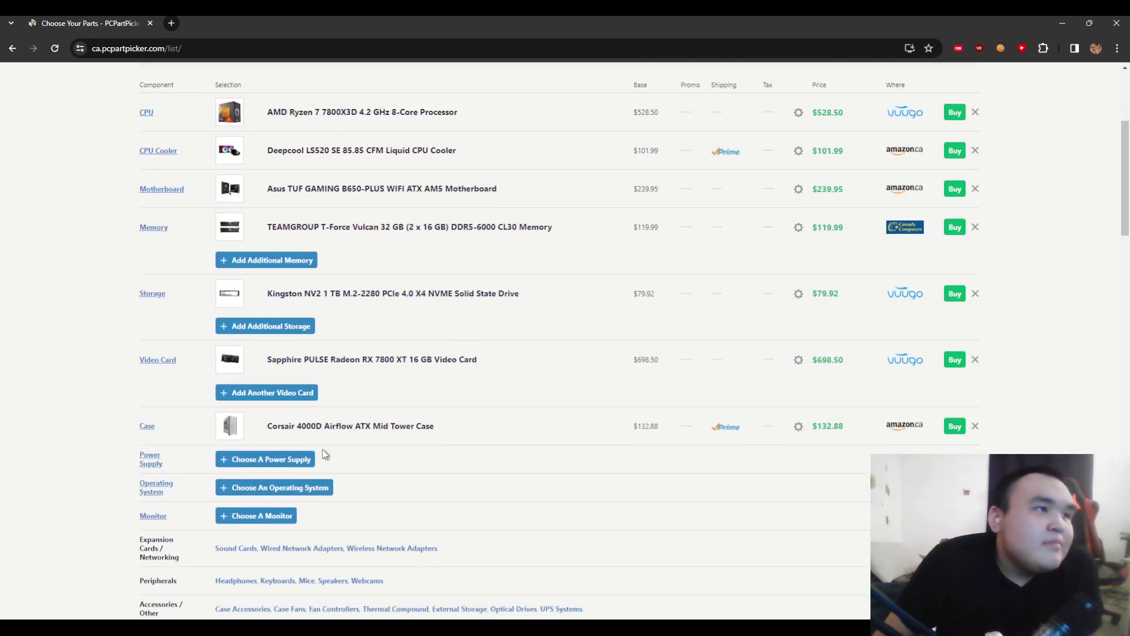
pyautogui.scroll(-2, 416, 434)
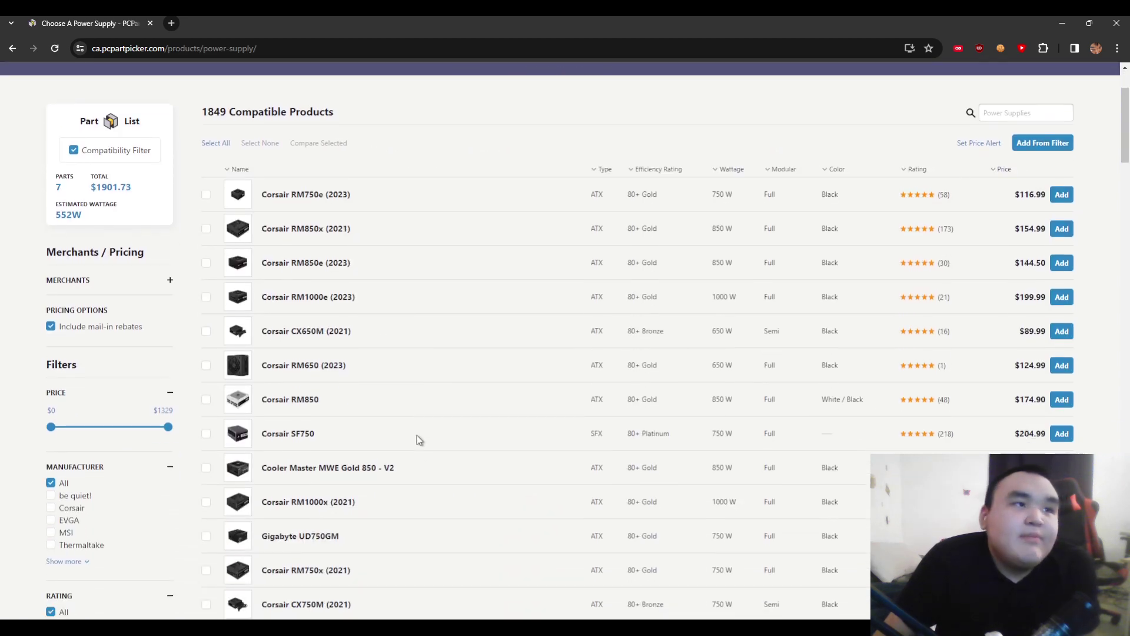
pyautogui.scroll(-1, 380, 413)
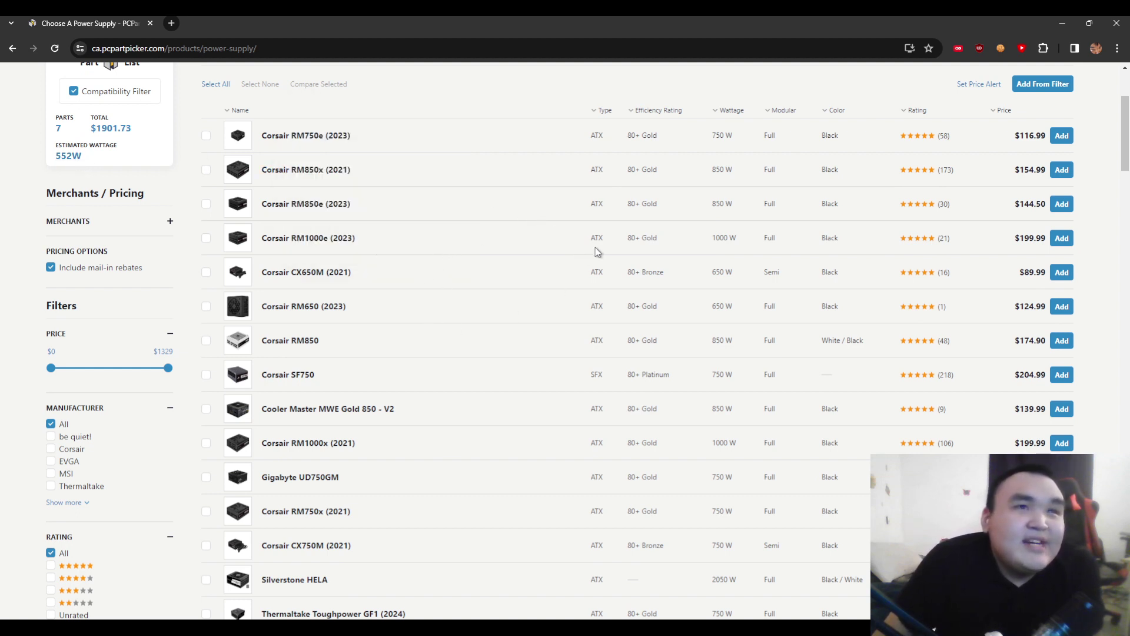
# Compare with the Corsair RM1000e, then add the Corsair RM850e (2023), reaching 552W estimated
pyautogui.moveTo(451, 242)
pyautogui.mouseDown()
pyautogui.moveTo(261, 239)
pyautogui.moveTo(534, 243)
pyautogui.mouseUp()
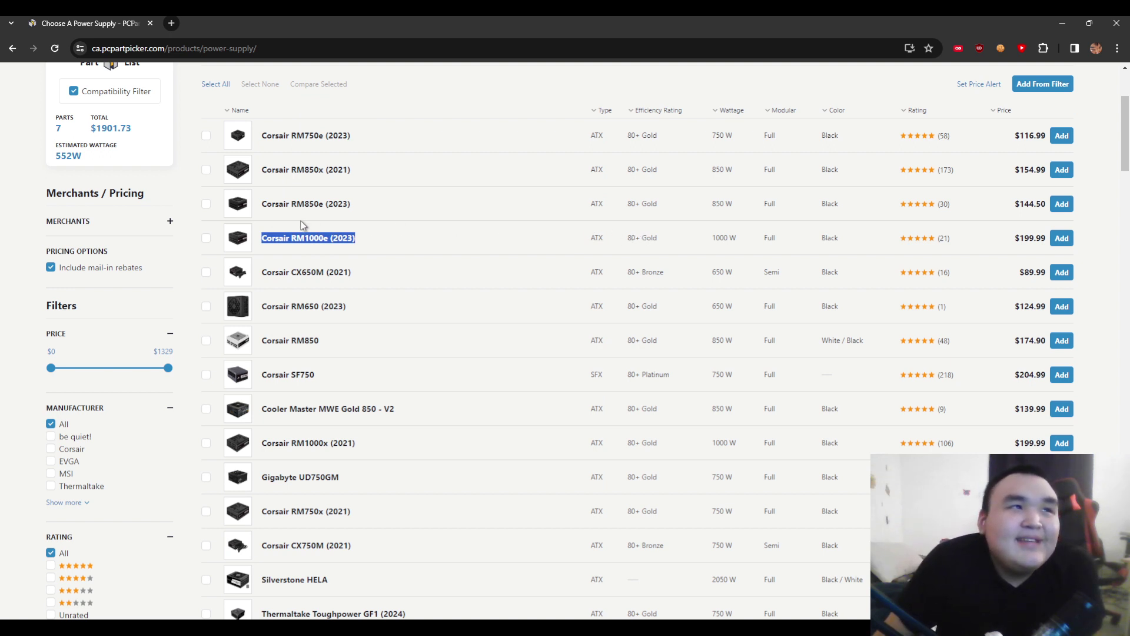
pyautogui.click(420, 209)
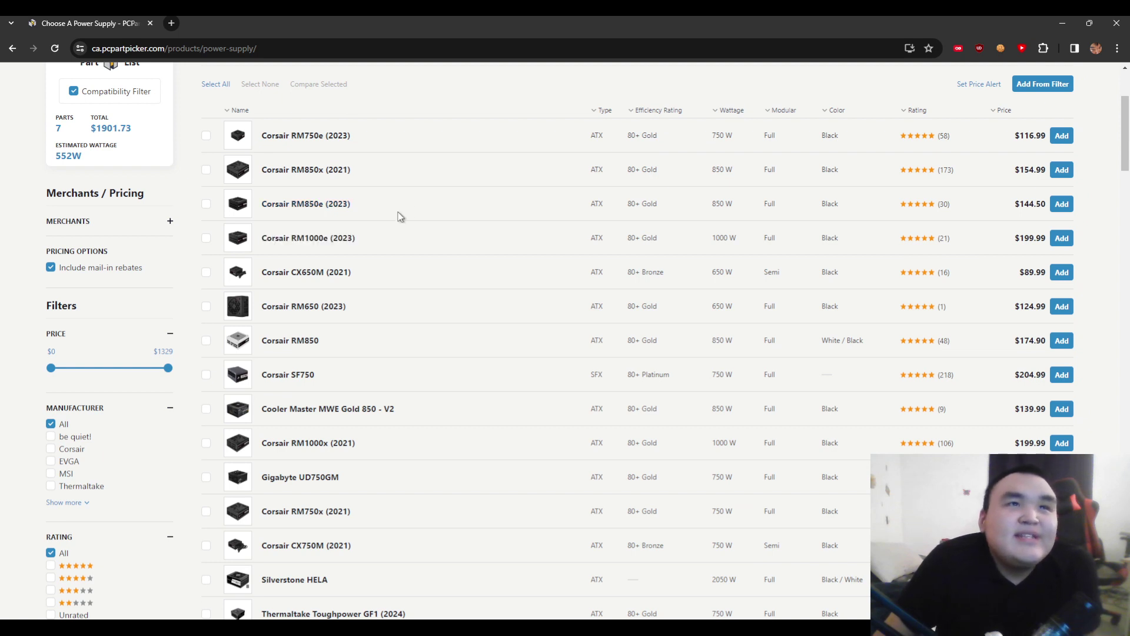
pyautogui.click(1060, 203)
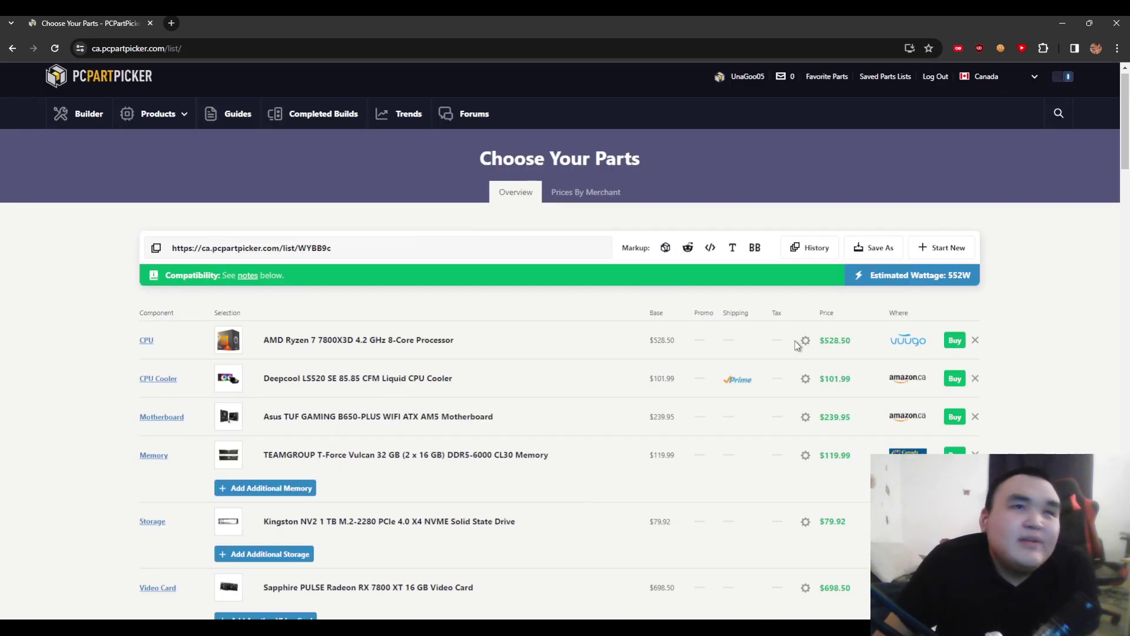
pyautogui.scroll(-4, 797, 344)
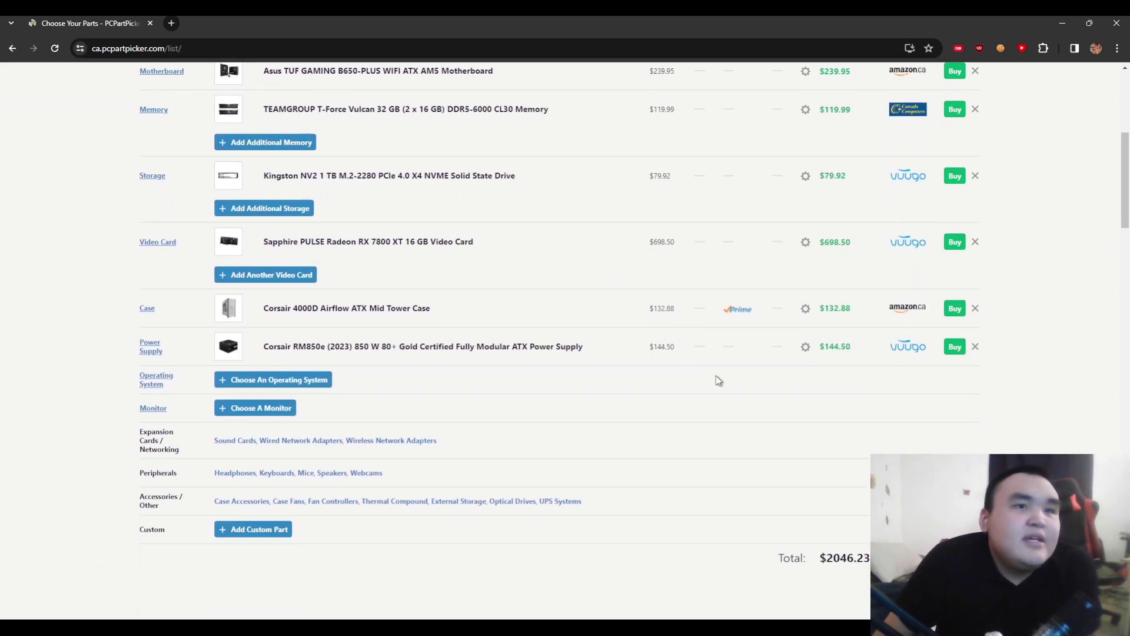
pyautogui.moveTo(870, 558); pyautogui.dragTo(823, 558)
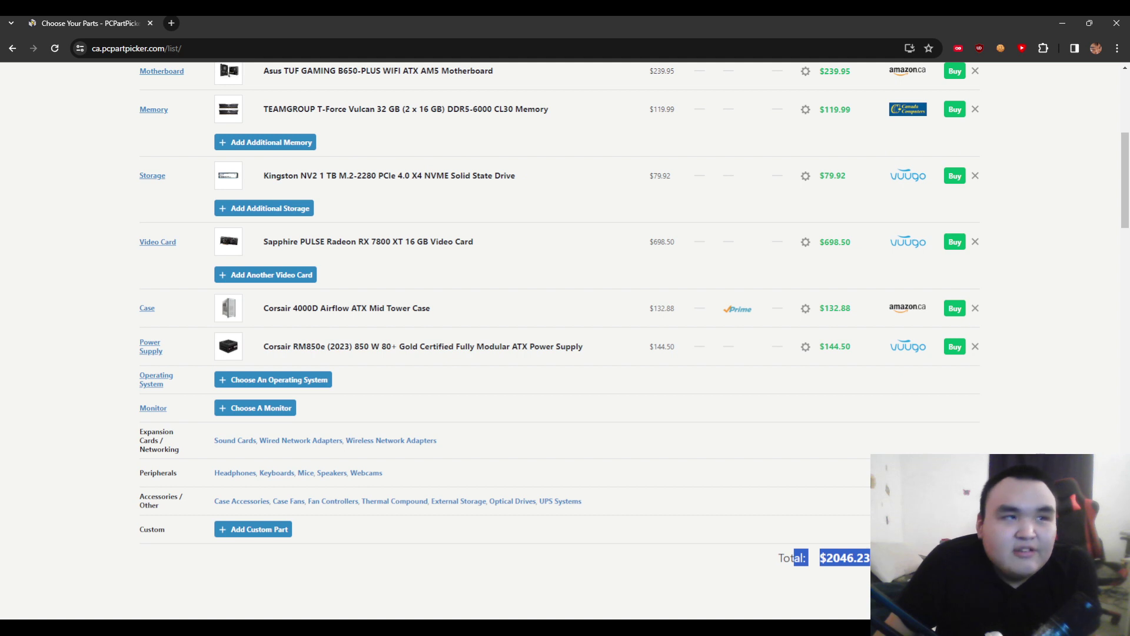
pyautogui.scroll(2, 863, 336)
pyautogui.scroll(1, 864, 337)
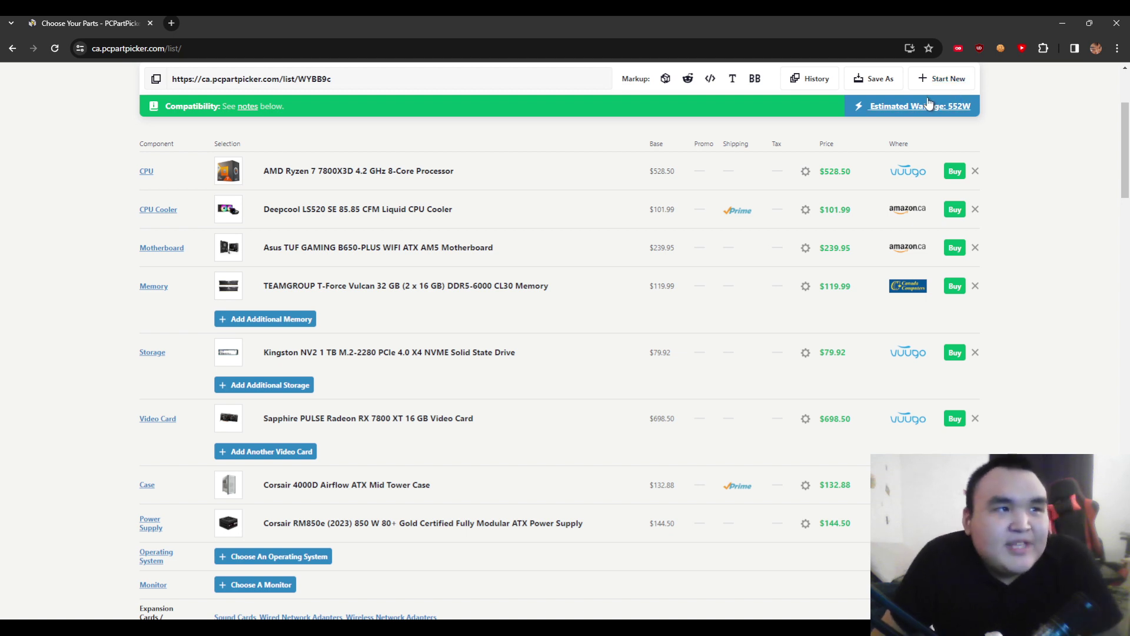
pyautogui.scroll(-2, 605, 237)
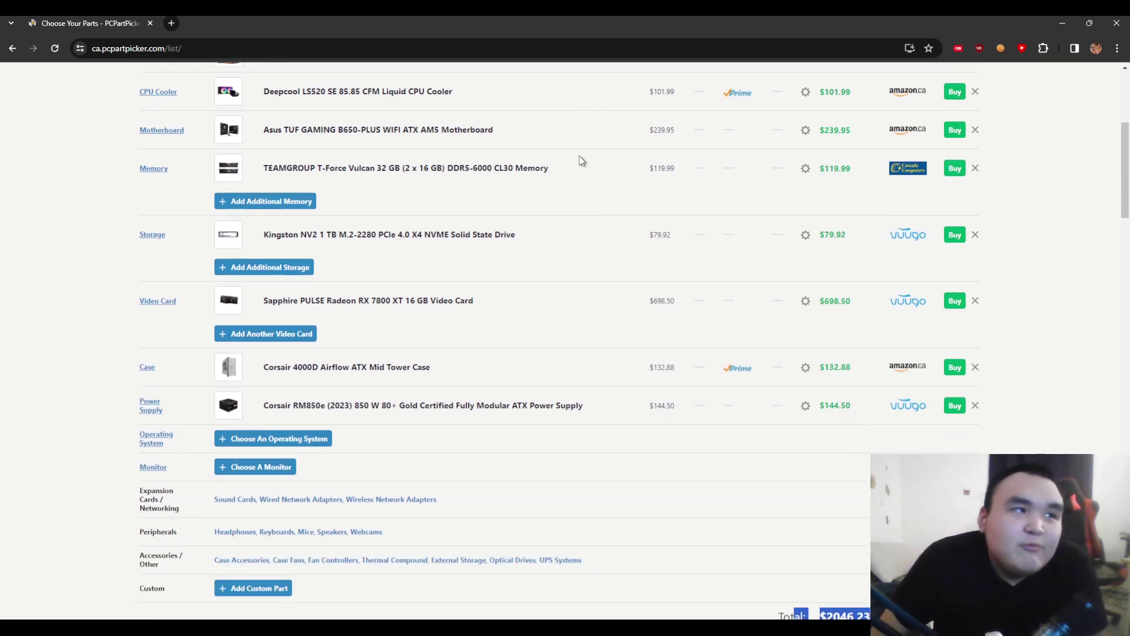
pyautogui.scroll(2, 580, 160)
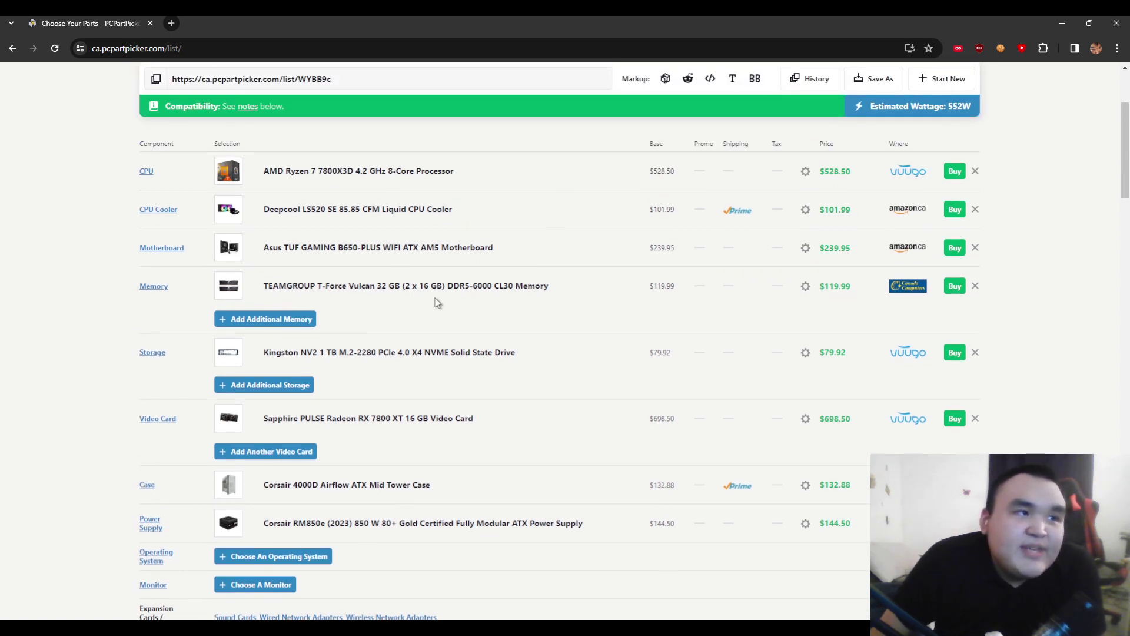
pyautogui.scroll(1, 529, 265)
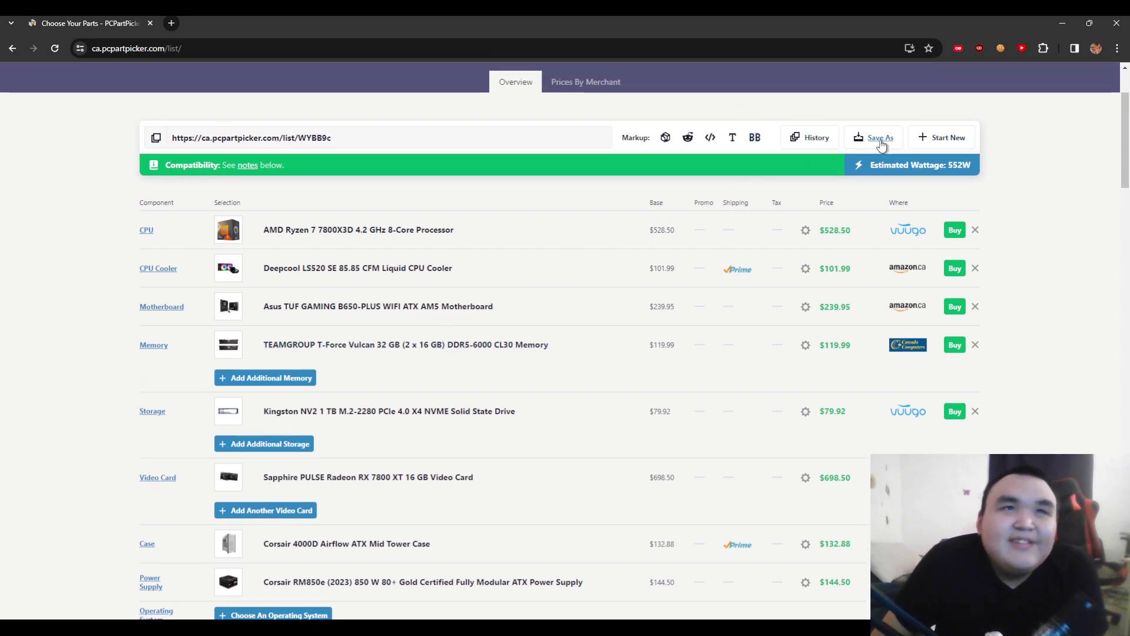
# Start a new list and view the saved 'easy' Ryzen 5 5600 / RX 6600 build ($846.05)
pyautogui.click(948, 138)
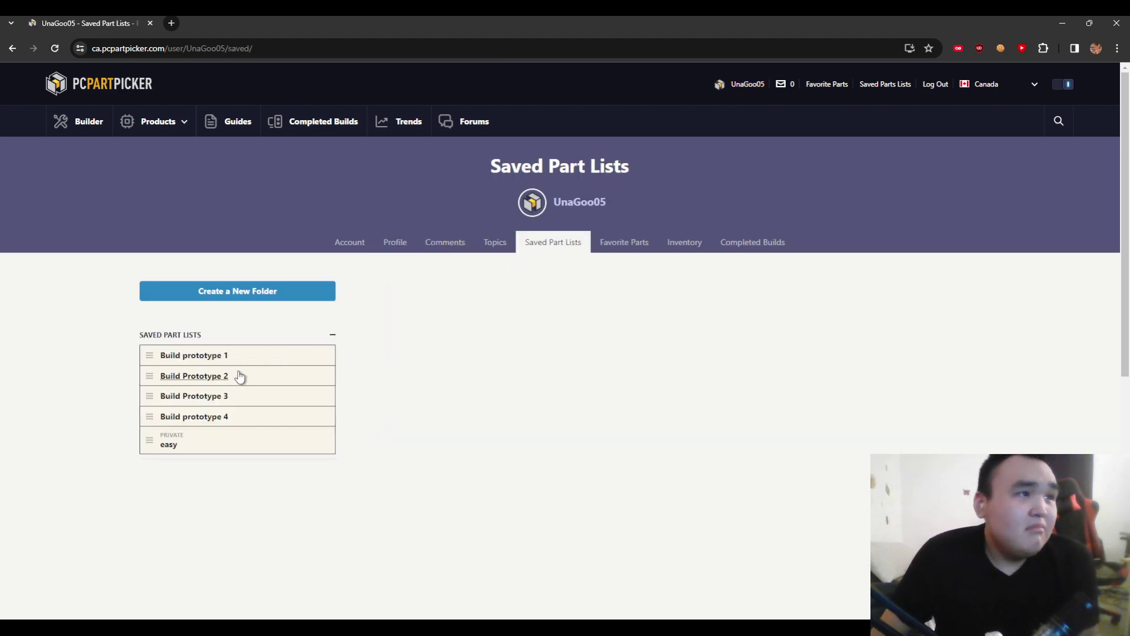
pyautogui.click(184, 454)
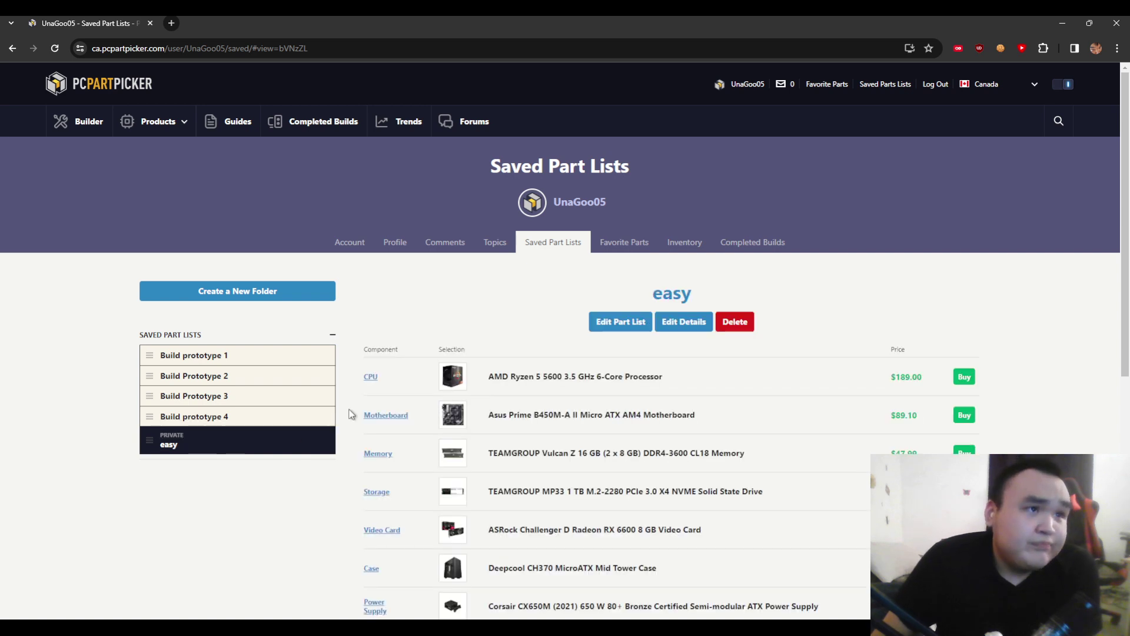
pyautogui.scroll(-2, 533, 361)
pyautogui.scroll(-2, 534, 361)
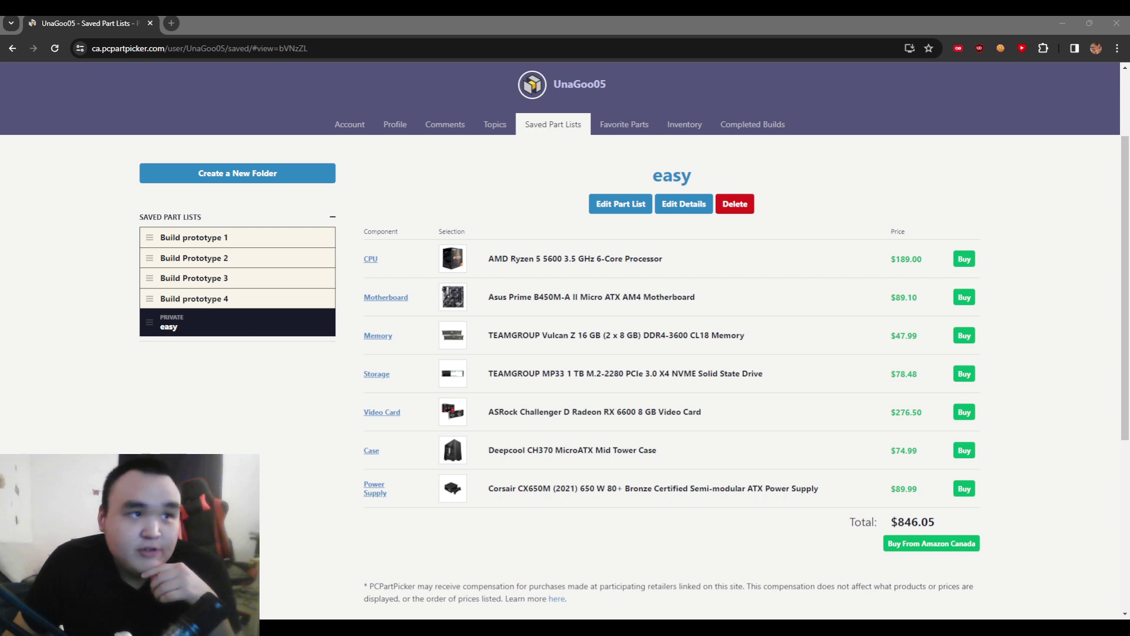
pyautogui.moveTo(830, 495); pyautogui.dragTo(582, 230)
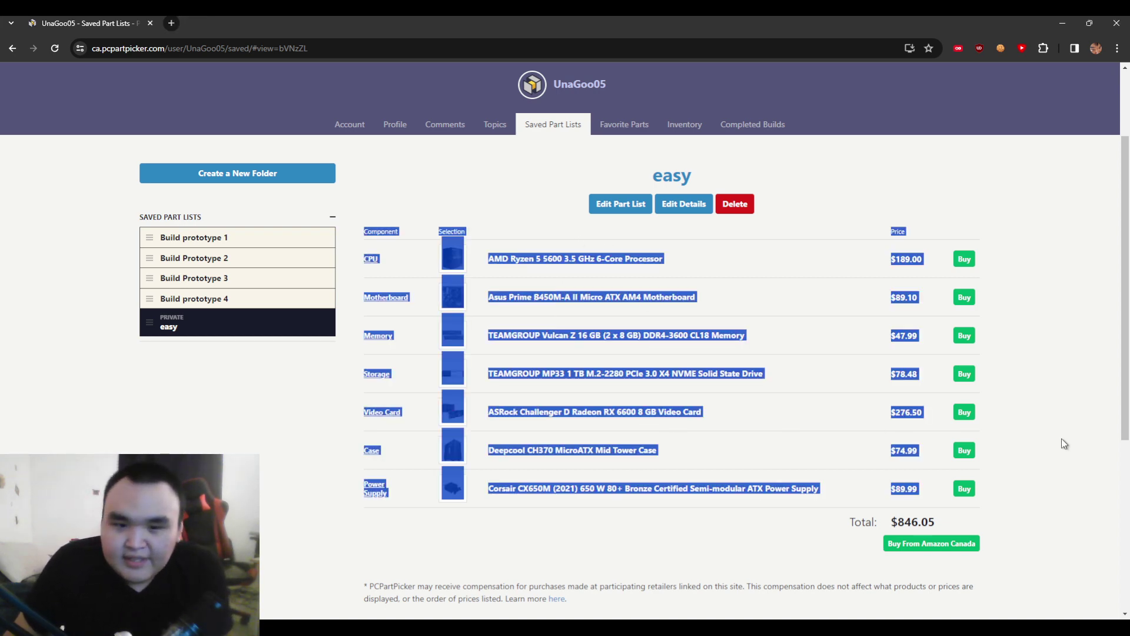
pyautogui.click(1053, 482)
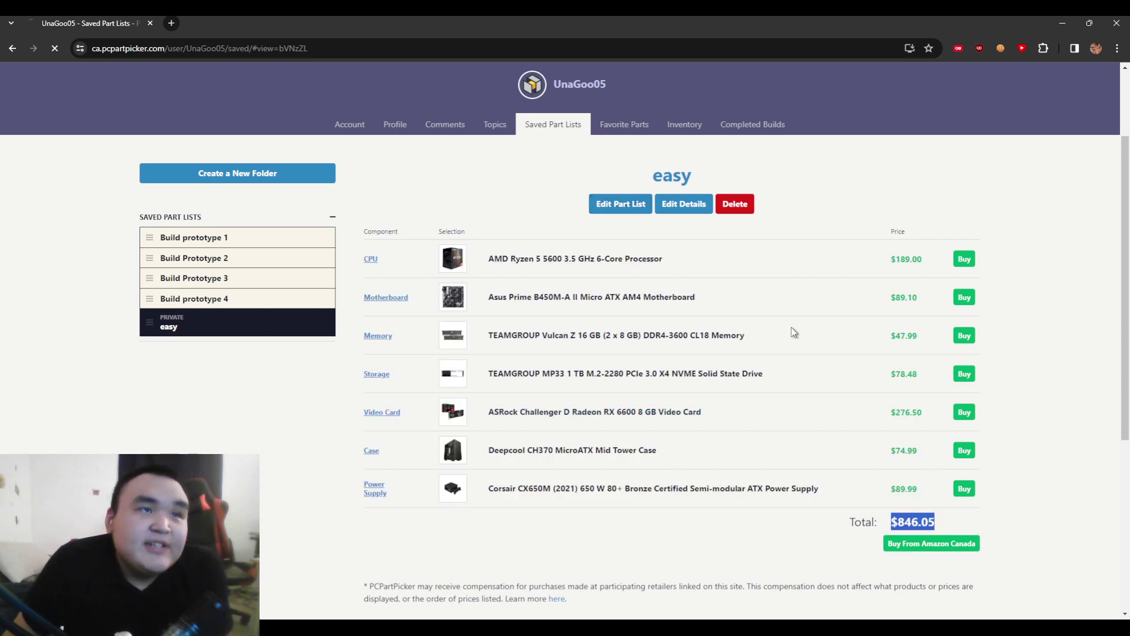
pyautogui.scroll(-3, 656, 394)
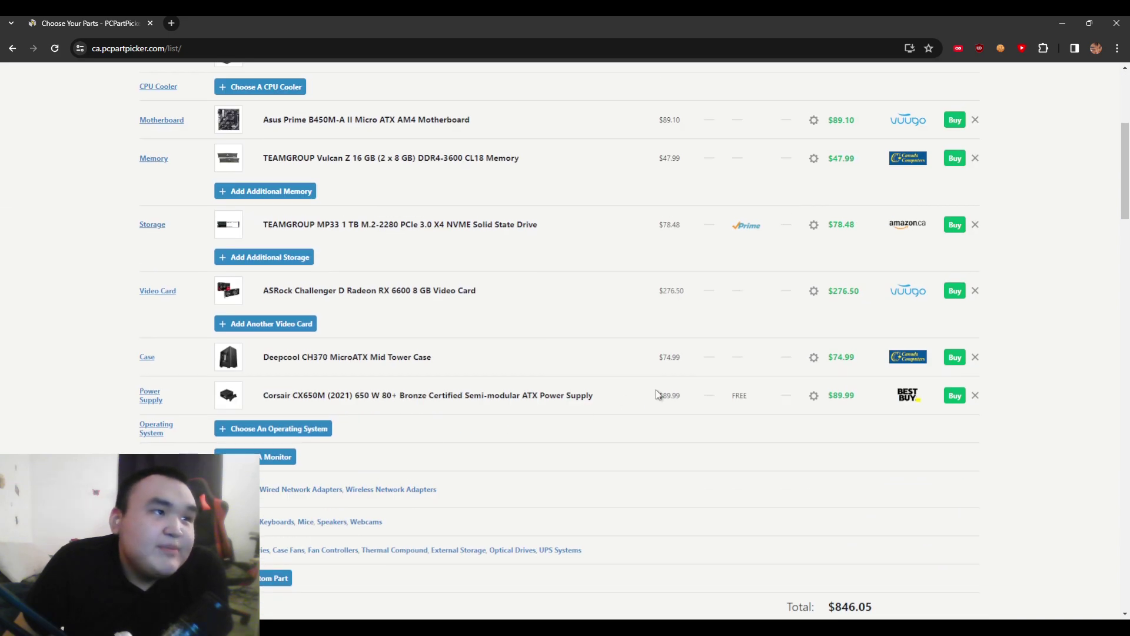
# Delete the ASRock Challenger D RX 6600 video card from the budget list, leaving $569.55
pyautogui.click(975, 293)
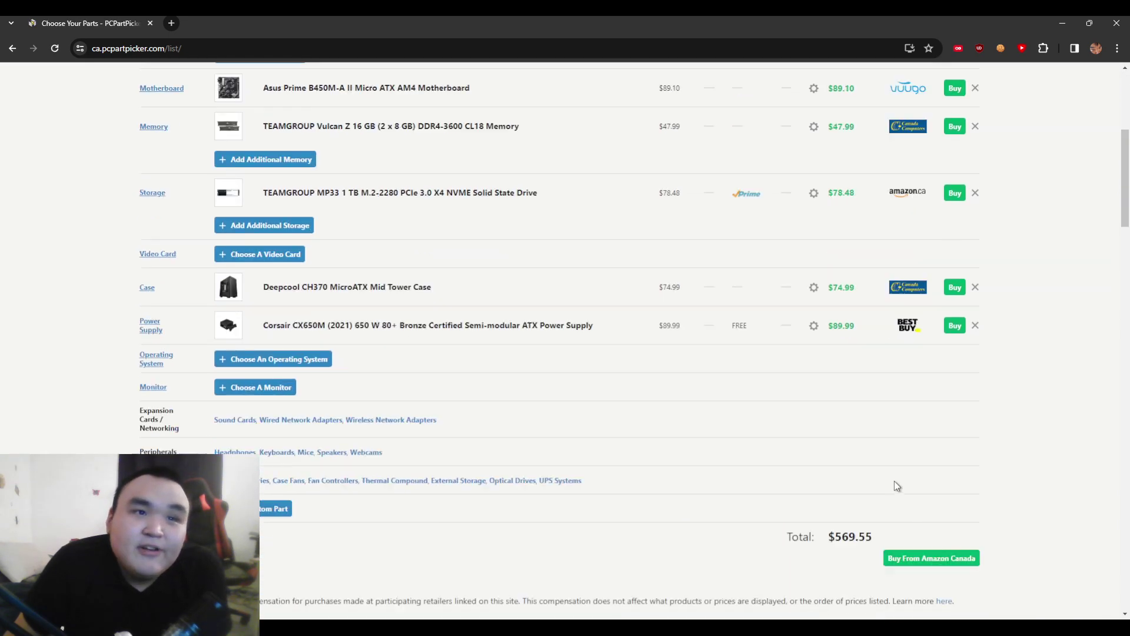
pyautogui.scroll(-2, 891, 478)
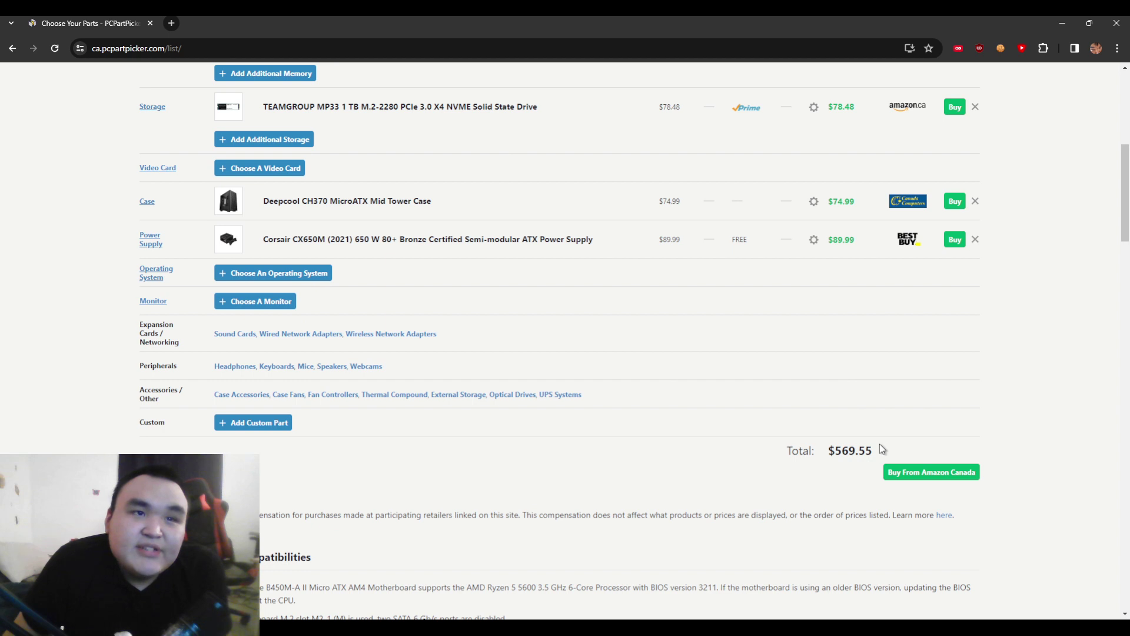
pyautogui.scroll(2, 923, 369)
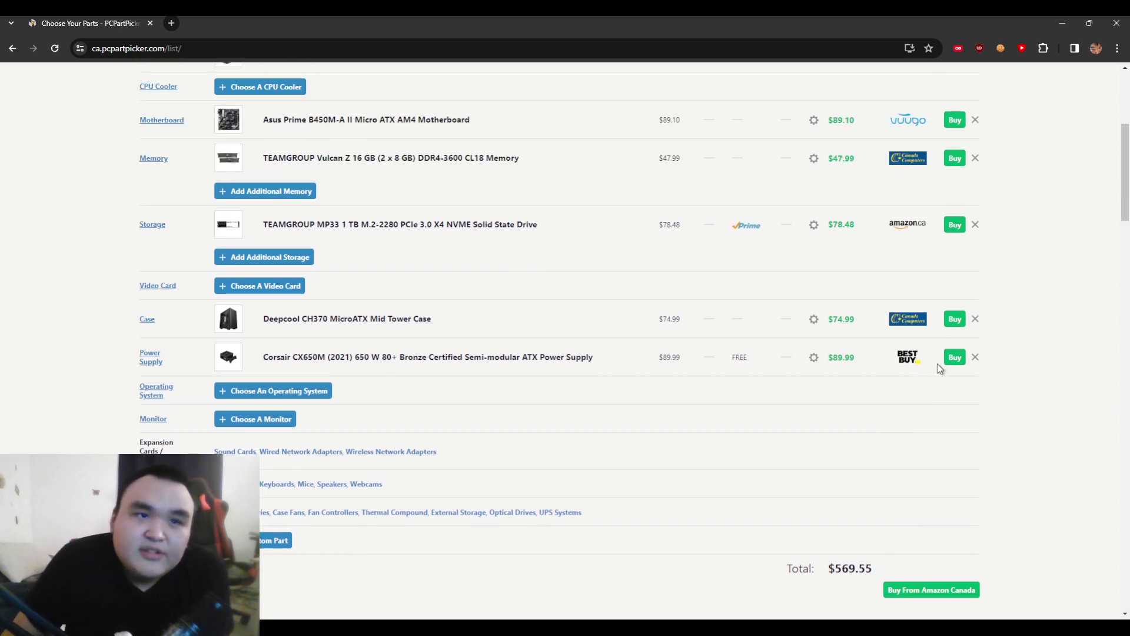
pyautogui.scroll(1, 937, 363)
pyautogui.scroll(-1, 927, 291)
pyautogui.scroll(1, 874, 234)
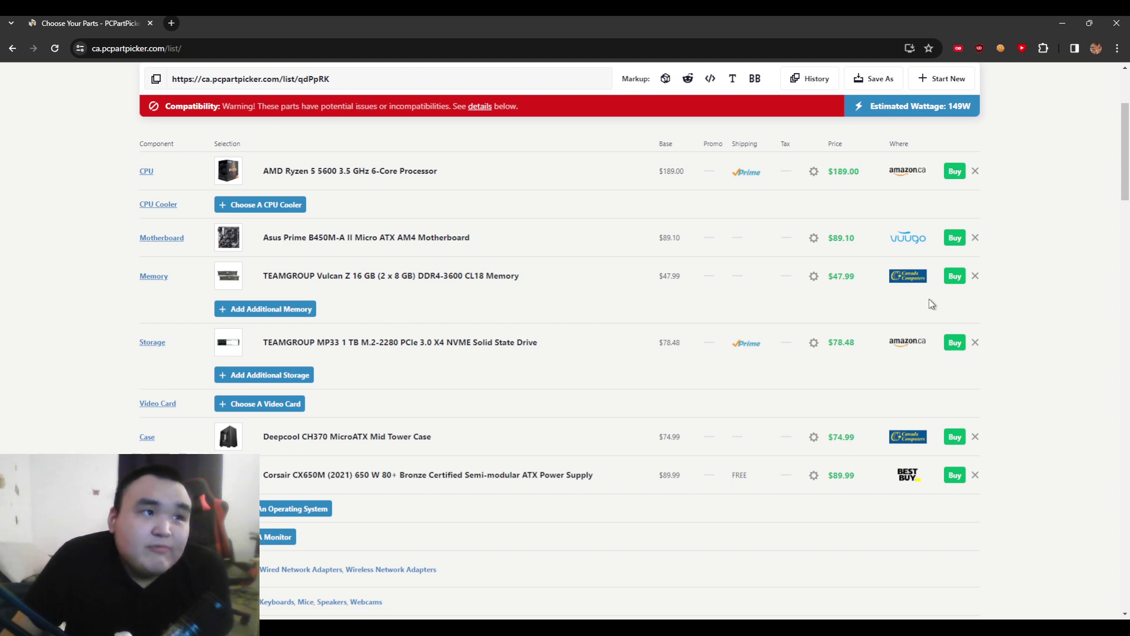
pyautogui.scroll(1, 929, 302)
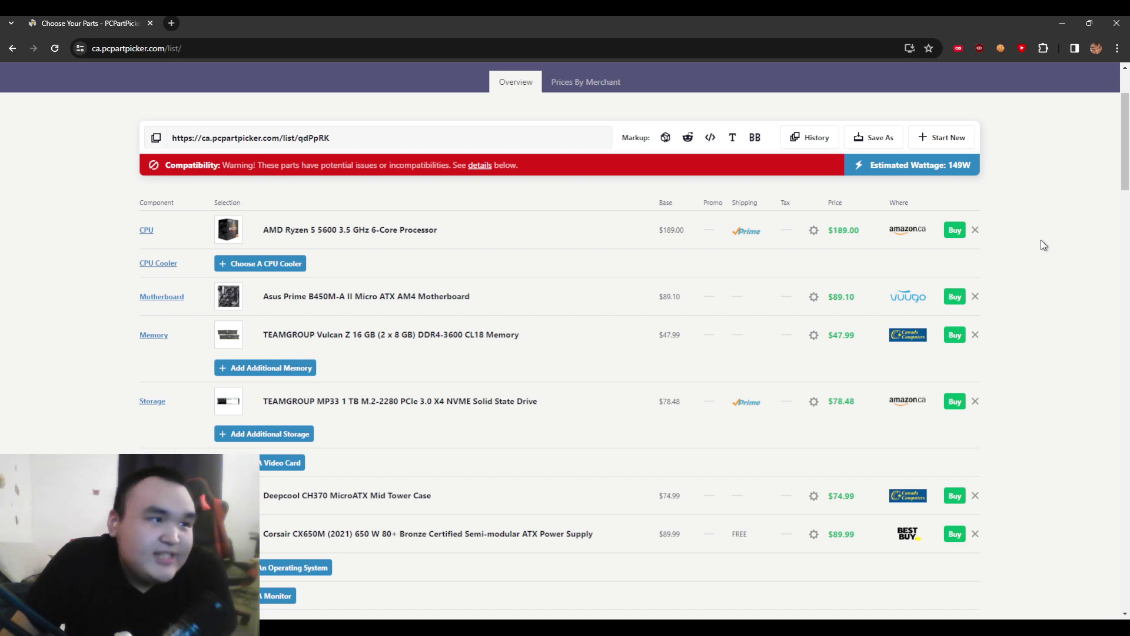
pyautogui.scroll(-3, 1041, 239)
pyautogui.scroll(2, 1040, 237)
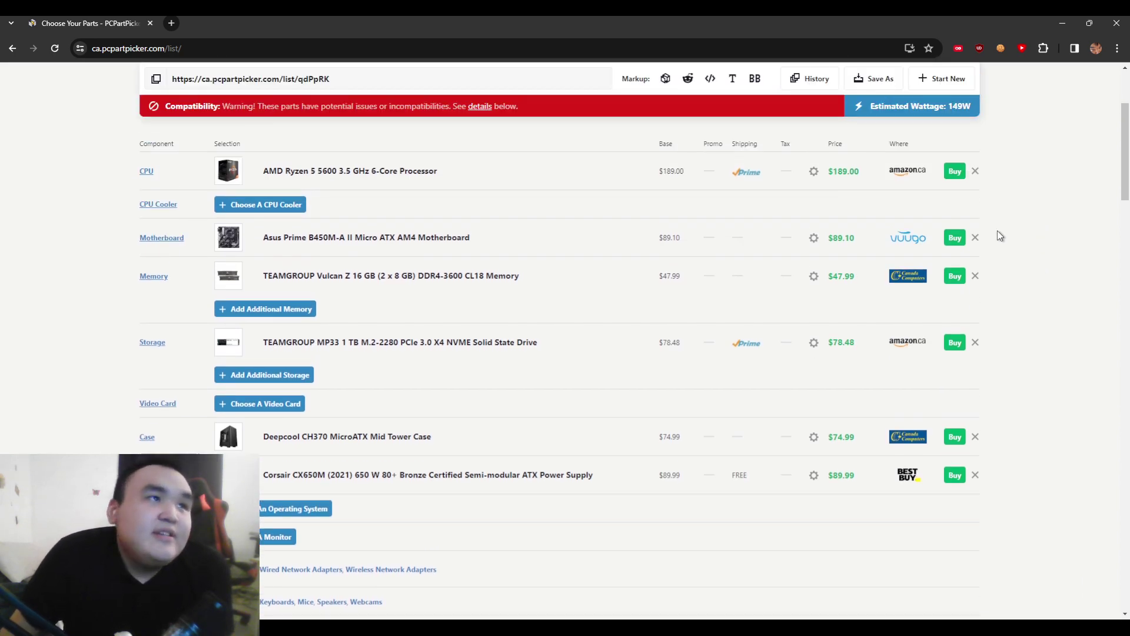